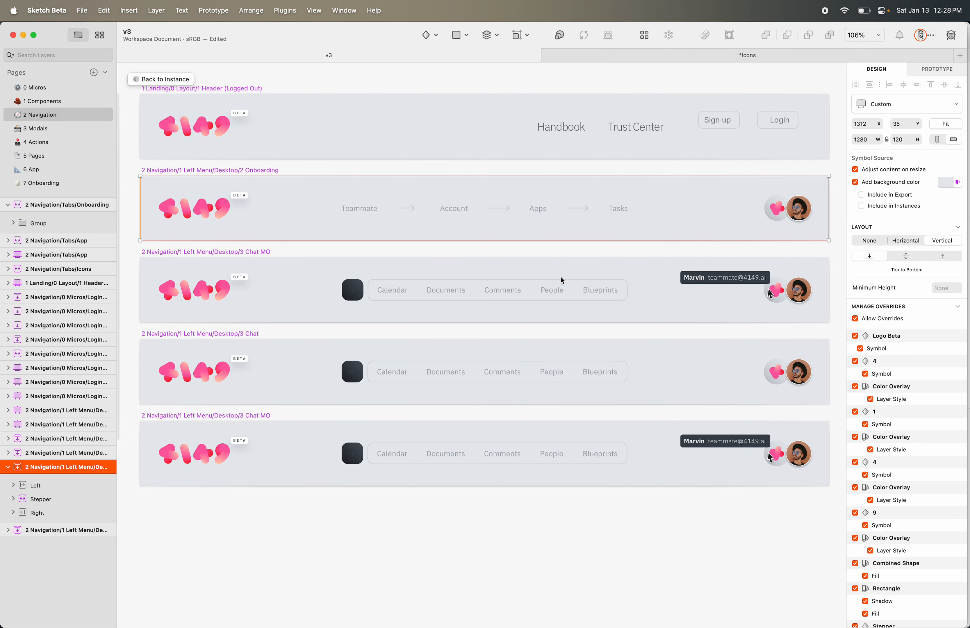
After testing and undoing a narrower width, open the Onboarding tabs symbol and select its 616-wide group
{"action": "left_click_drag", "start_coordinate": [829, 209], "coordinate": [762, 210]}
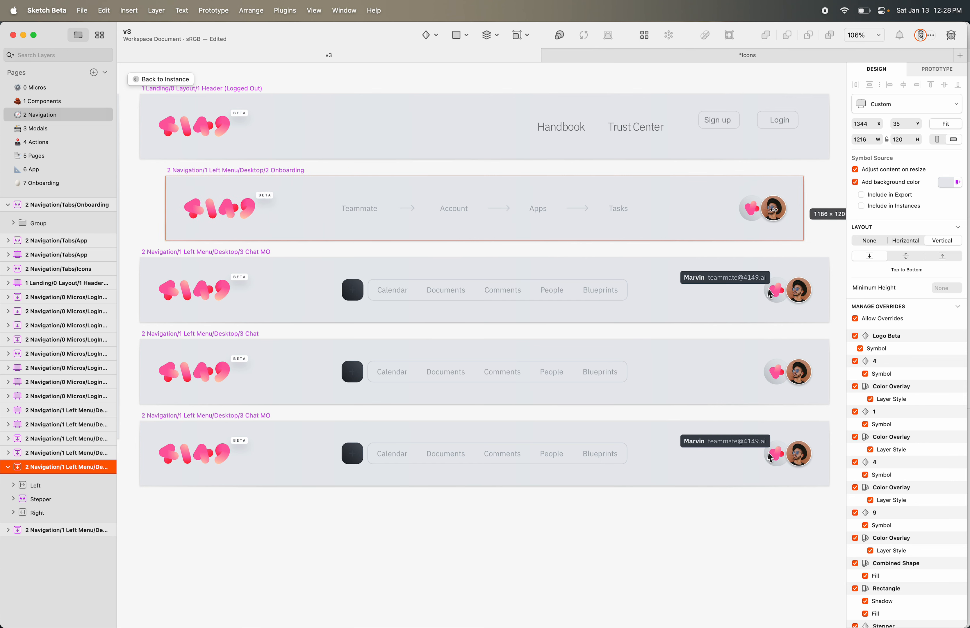
{"action": "key", "text": "super+z"}
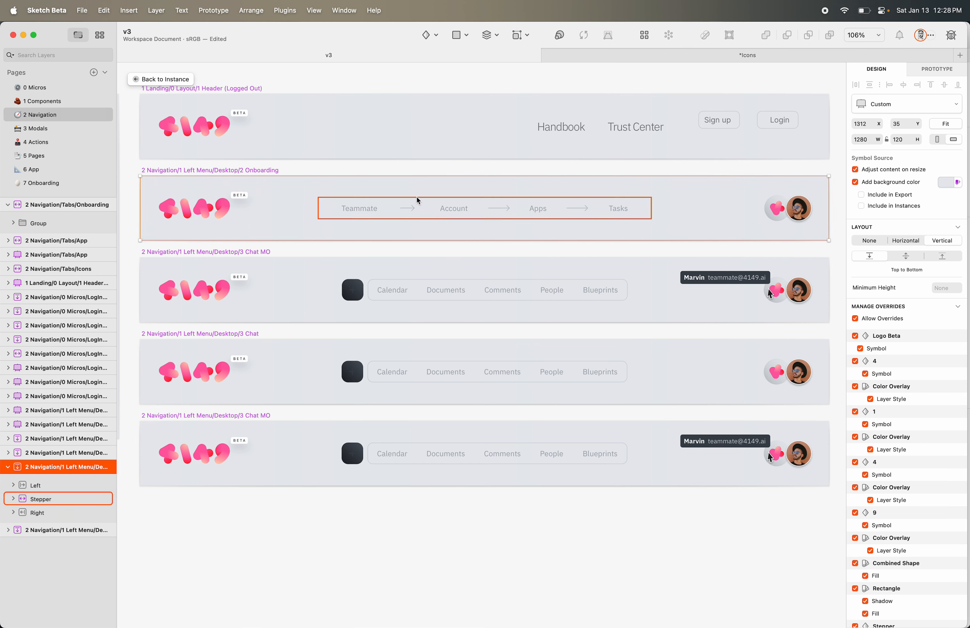
{"action": "left_click", "coordinate": [424, 214]}
{"action": "double_click", "coordinate": [424, 215]}
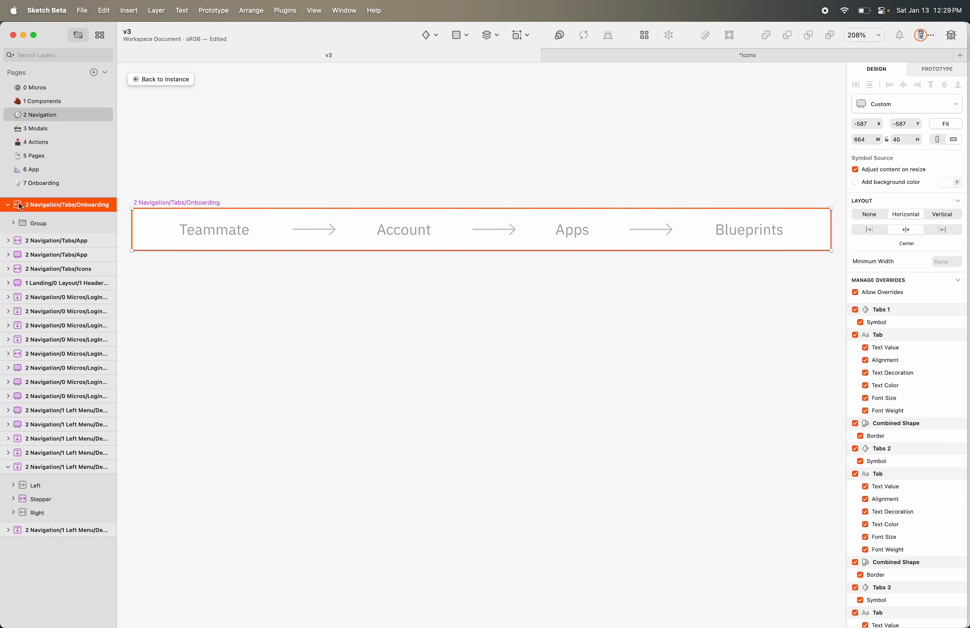
{"action": "left_click", "coordinate": [44, 225]}
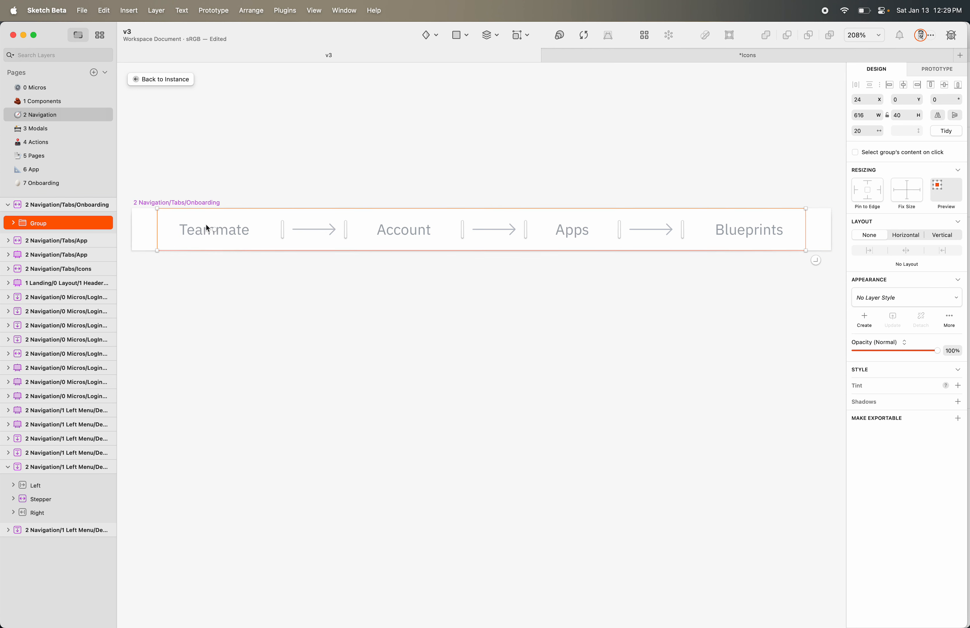
Select the tab group and expand it to show its four tabs and three arrows
{"action": "left_click", "coordinate": [73, 203]}
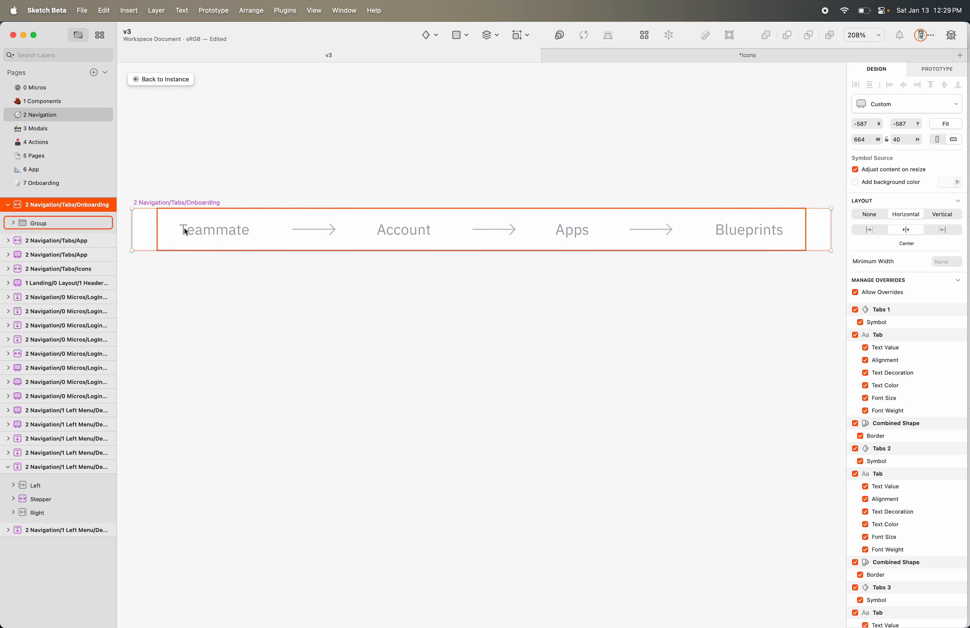
{"action": "left_click", "coordinate": [38, 224]}
{"action": "left_click", "coordinate": [13, 223]}
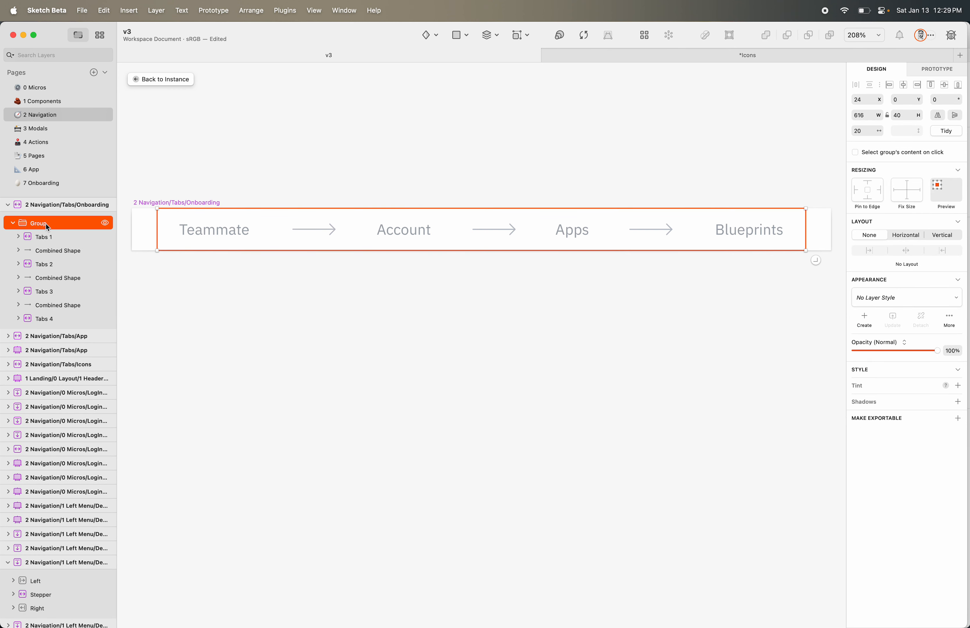
{"action": "key", "text": "BackSpace"}
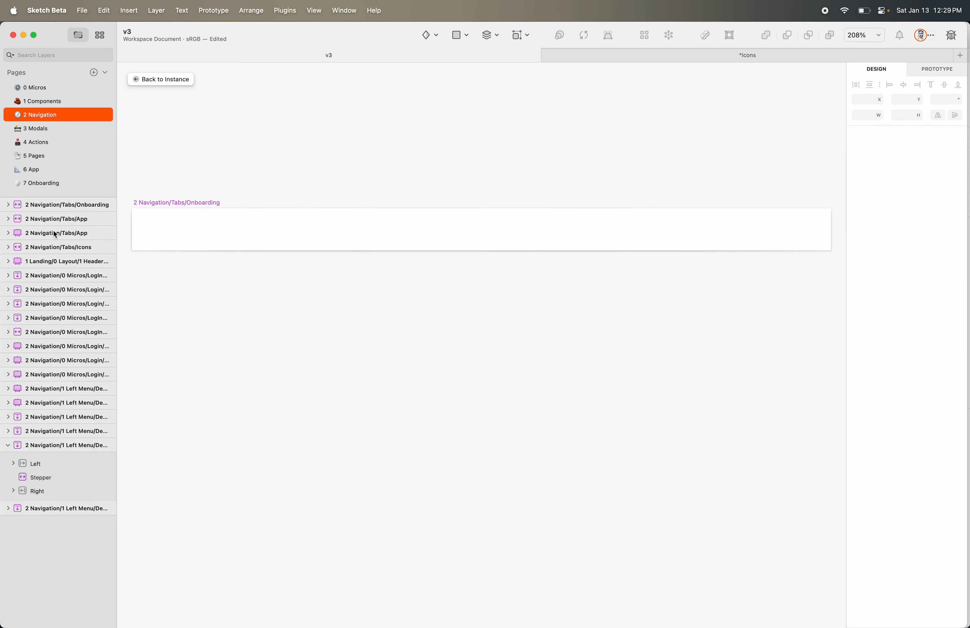
{"action": "key", "text": "super+z"}
Ungroup the tabs and arrows, nudge them right, regroup them, and centre the group horizontally at x 24
{"action": "key", "text": "super+shift+g"}
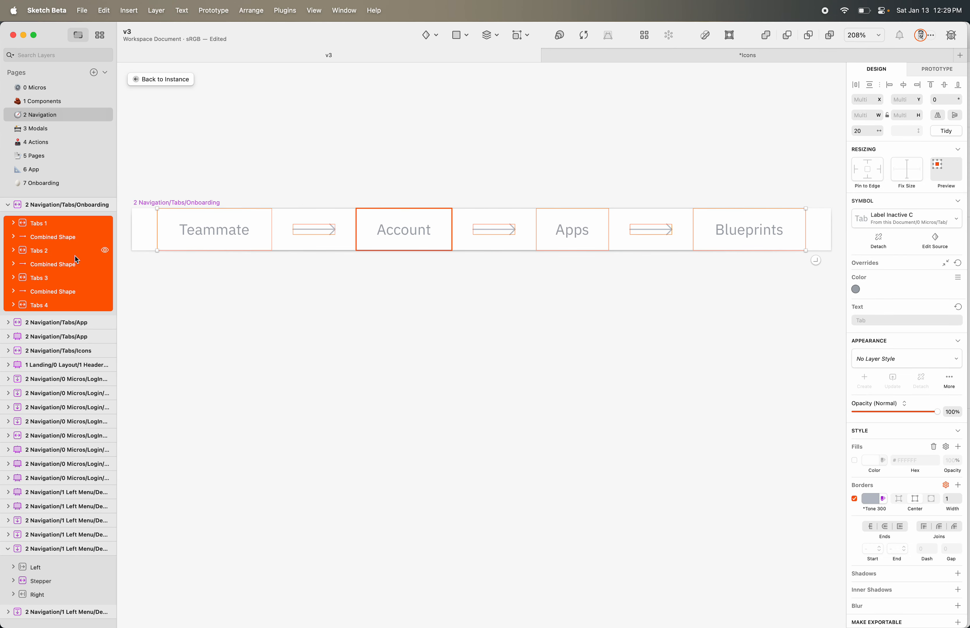
{"action": "left_click_drag", "start_coordinate": [391, 246], "coordinate": [403, 247]}
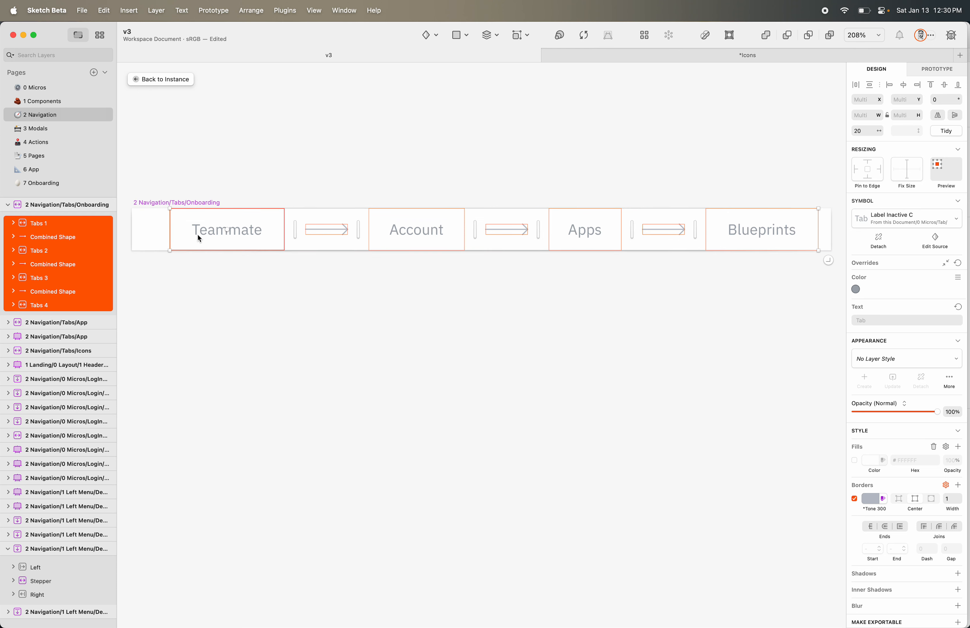
{"action": "key", "text": "super+g"}
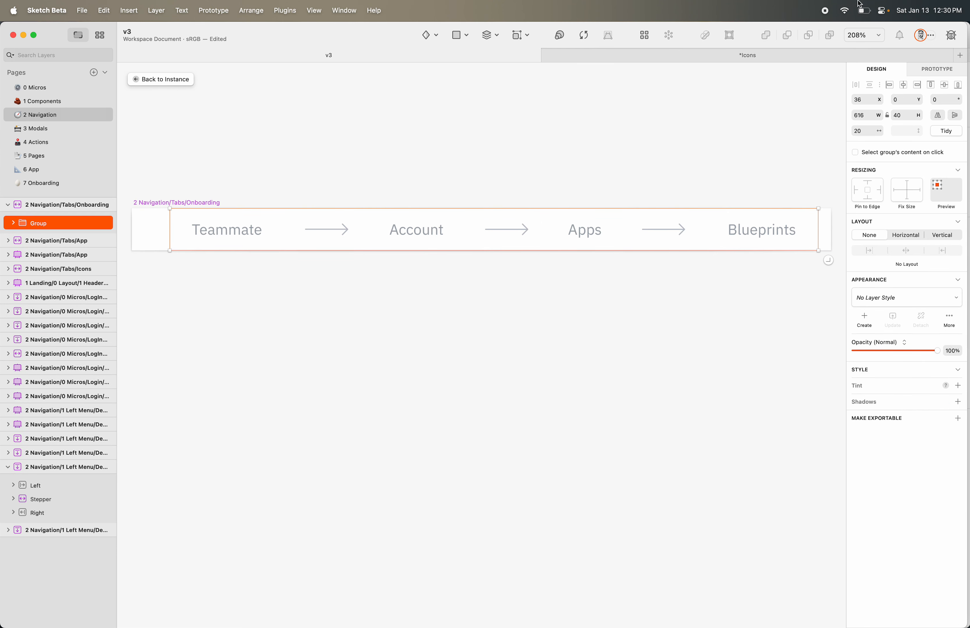
{"action": "left_click", "coordinate": [904, 85]}
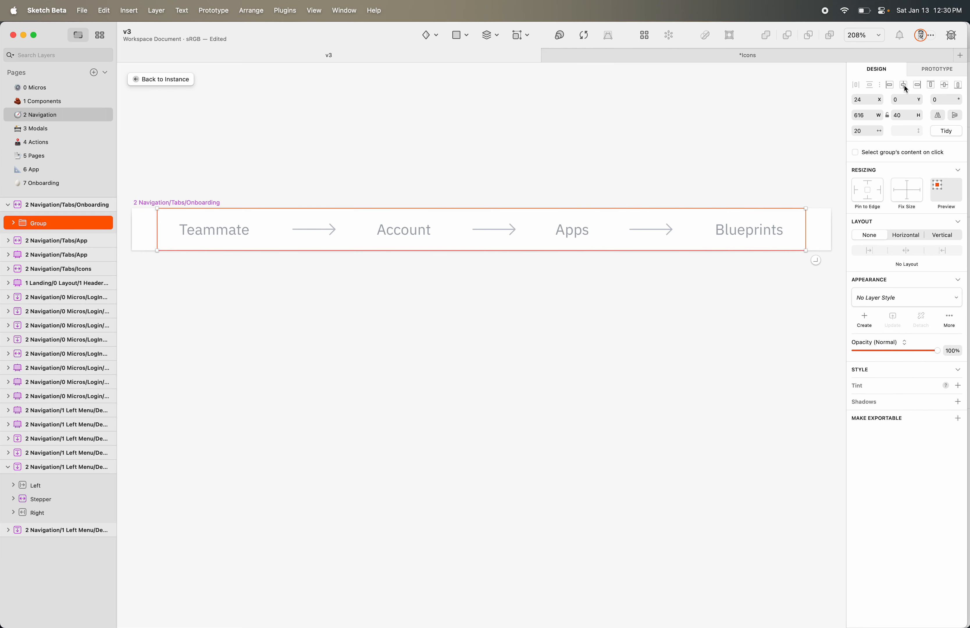
{"action": "left_click", "coordinate": [626, 178]}
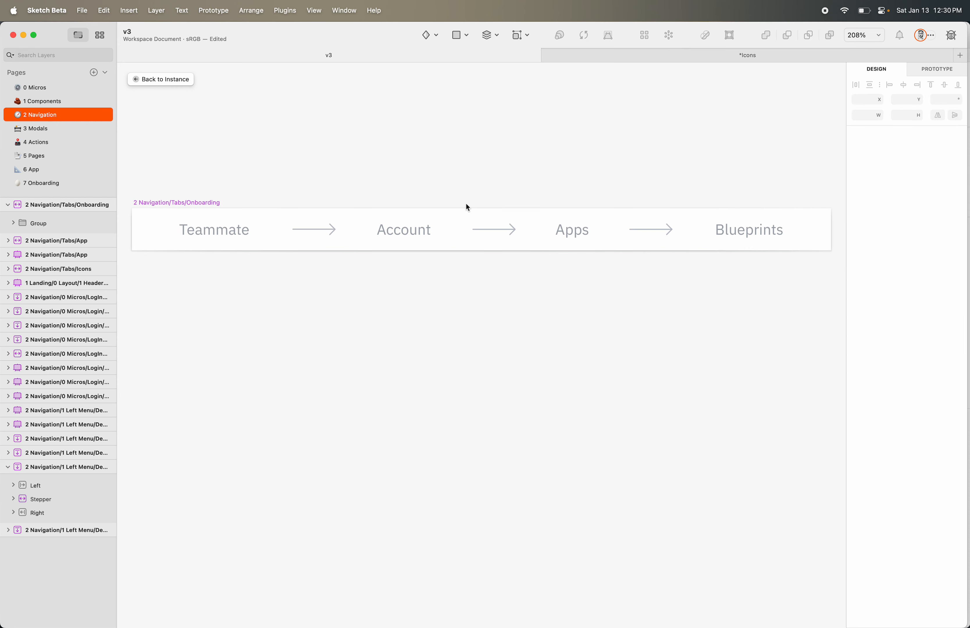
{"action": "left_click", "coordinate": [12, 223]}
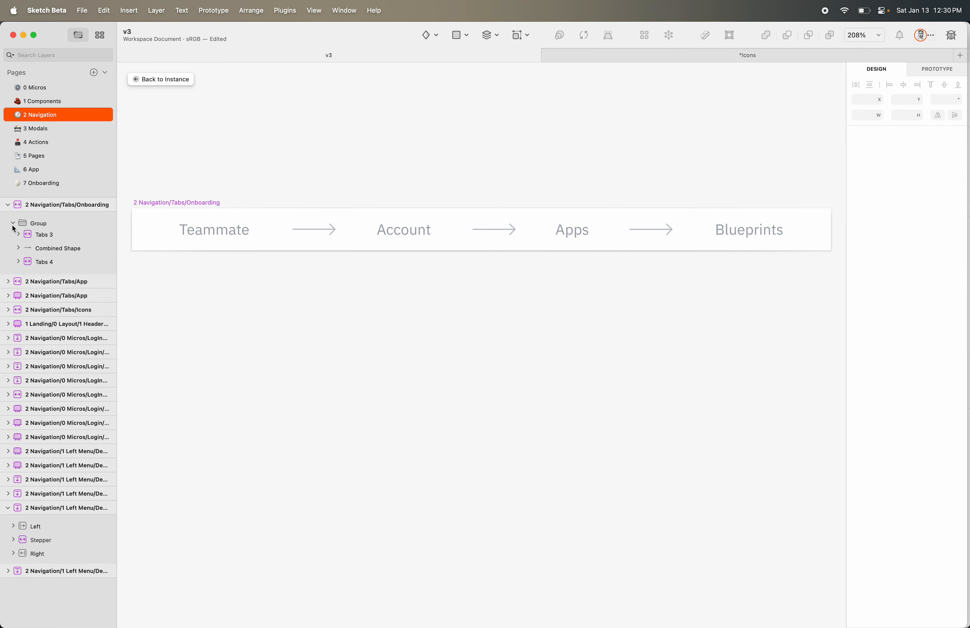
{"action": "left_click", "coordinate": [72, 248]}
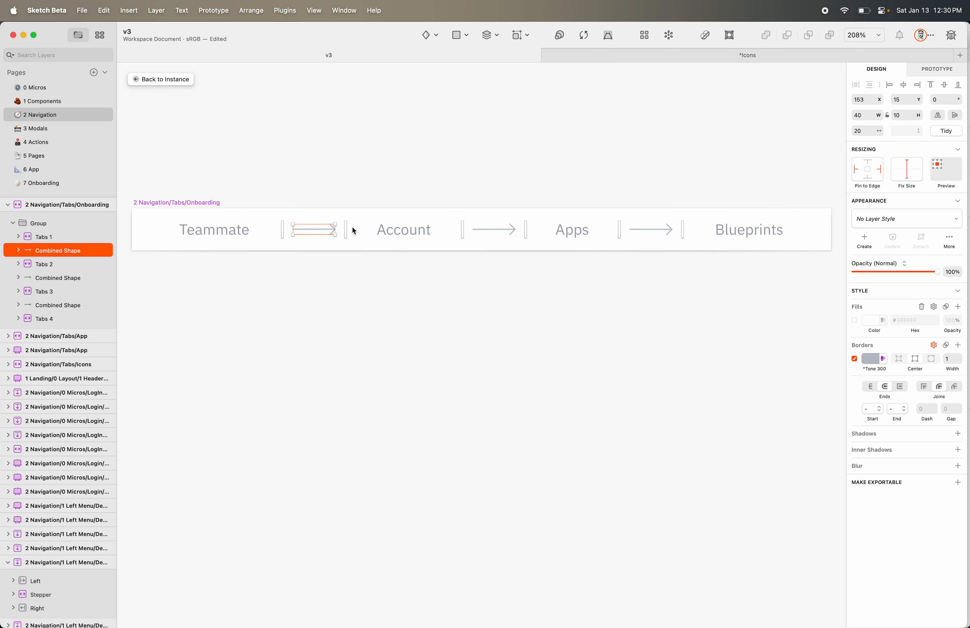
{"action": "scroll", "coordinate": [352, 228], "scroll_direction": "up", "scroll_amount": 2}
{"action": "scroll", "coordinate": [353, 231], "scroll_direction": "down", "scroll_amount": 2}
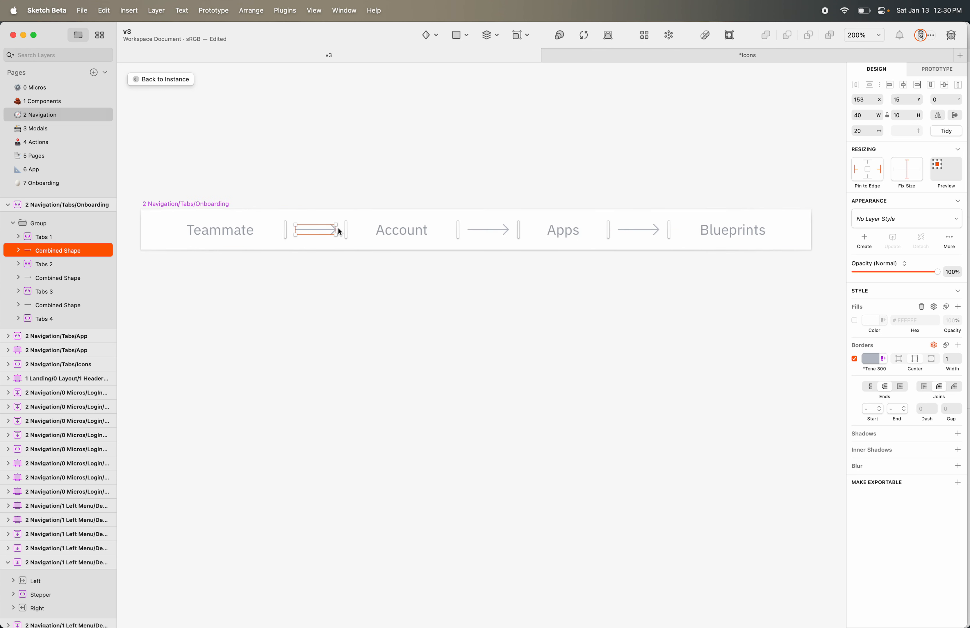
{"action": "scroll", "coordinate": [337, 229], "scroll_direction": "up", "scroll_amount": 1}
{"action": "left_click_drag", "start_coordinate": [337, 229], "coordinate": [385, 233]}
{"action": "scroll", "coordinate": [372, 232], "scroll_direction": "up", "scroll_amount": 2}
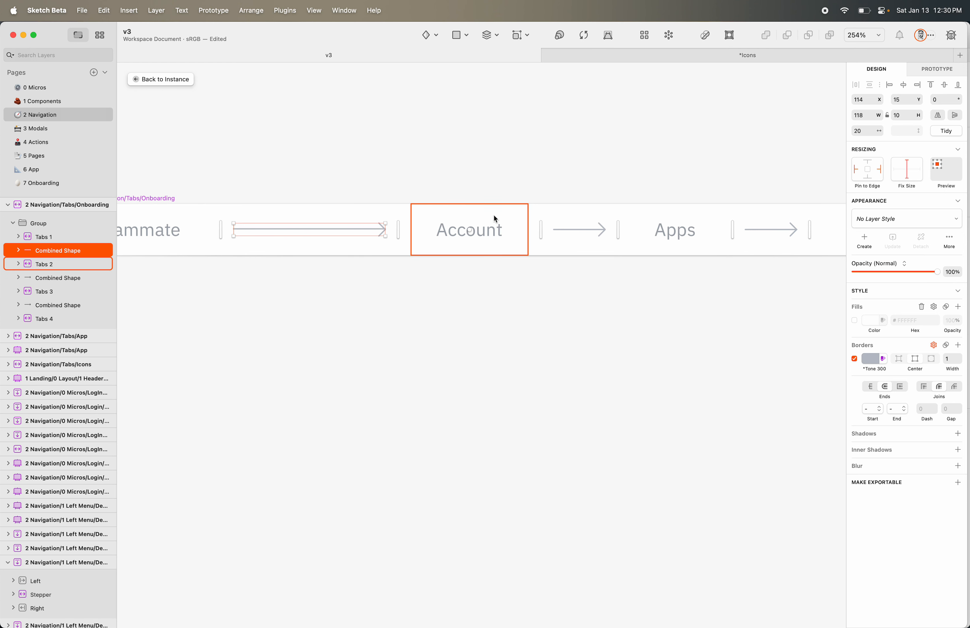
{"action": "scroll", "coordinate": [550, 238], "scroll_direction": "down", "scroll_amount": 3}
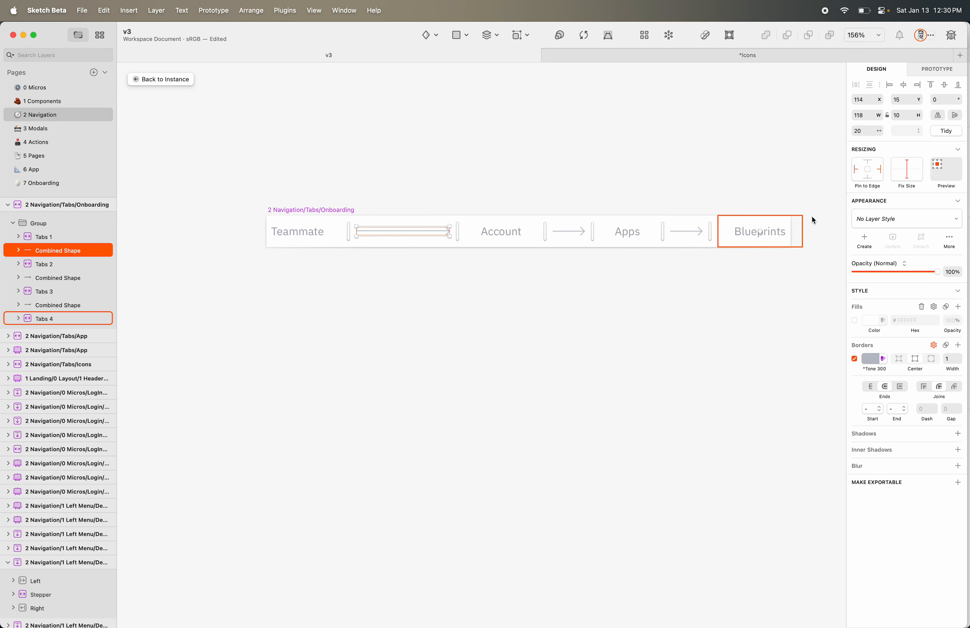
{"action": "key", "text": "super+z"}
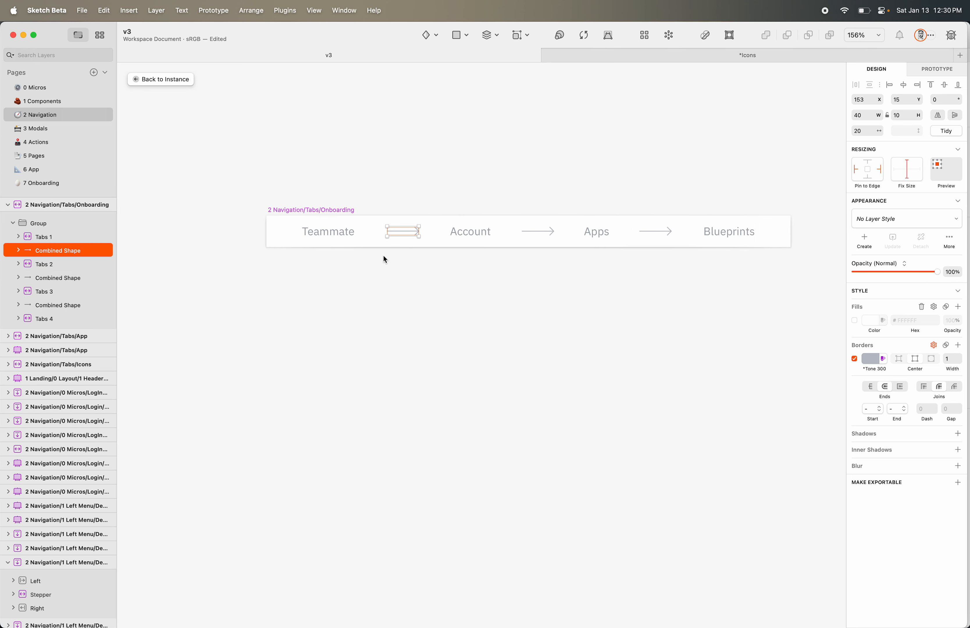
{"action": "scroll", "coordinate": [416, 234], "scroll_direction": "up", "scroll_amount": 3}
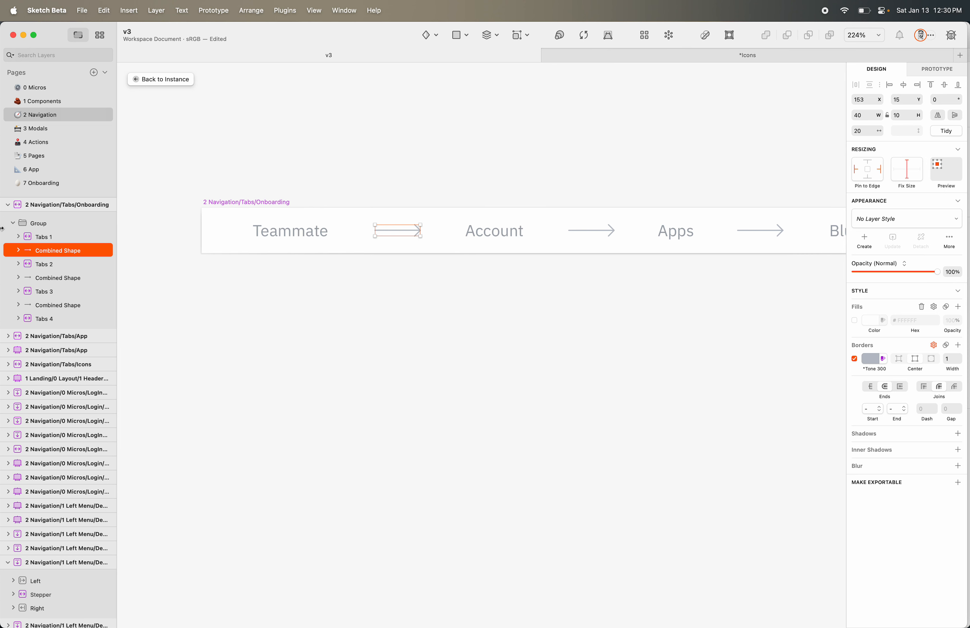
{"action": "left_click", "coordinate": [60, 205]}
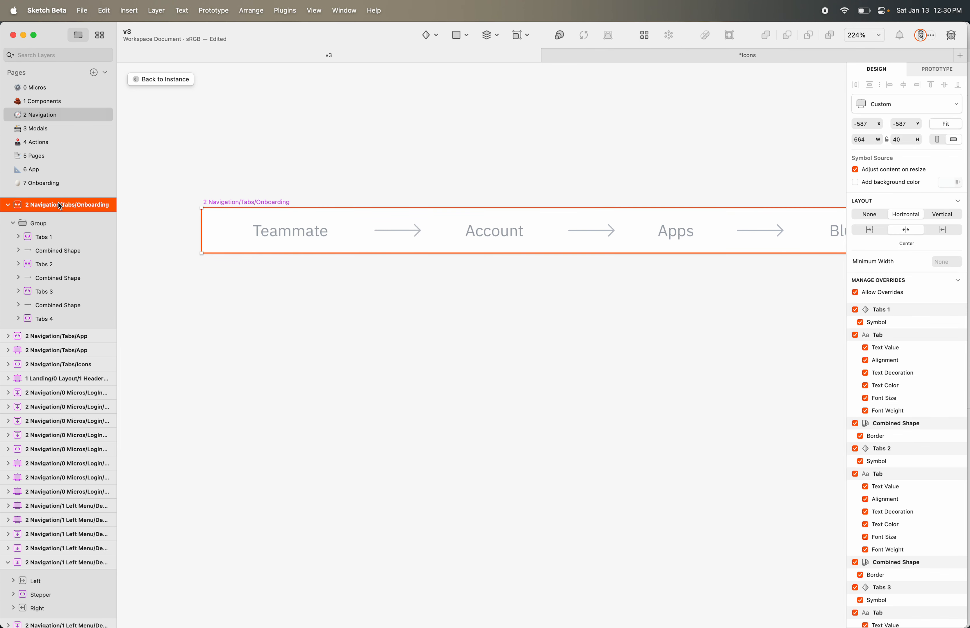
Set the collapsed tab group's resizing to Fix Size so it keeps its 616 width
{"action": "left_click", "coordinate": [47, 224]}
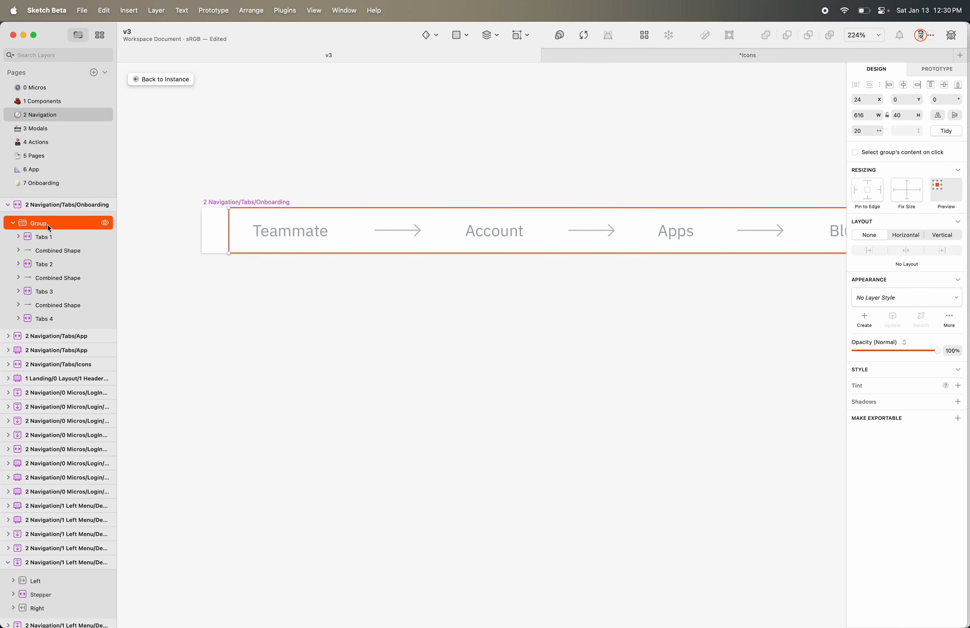
{"action": "left_click", "coordinate": [13, 224]}
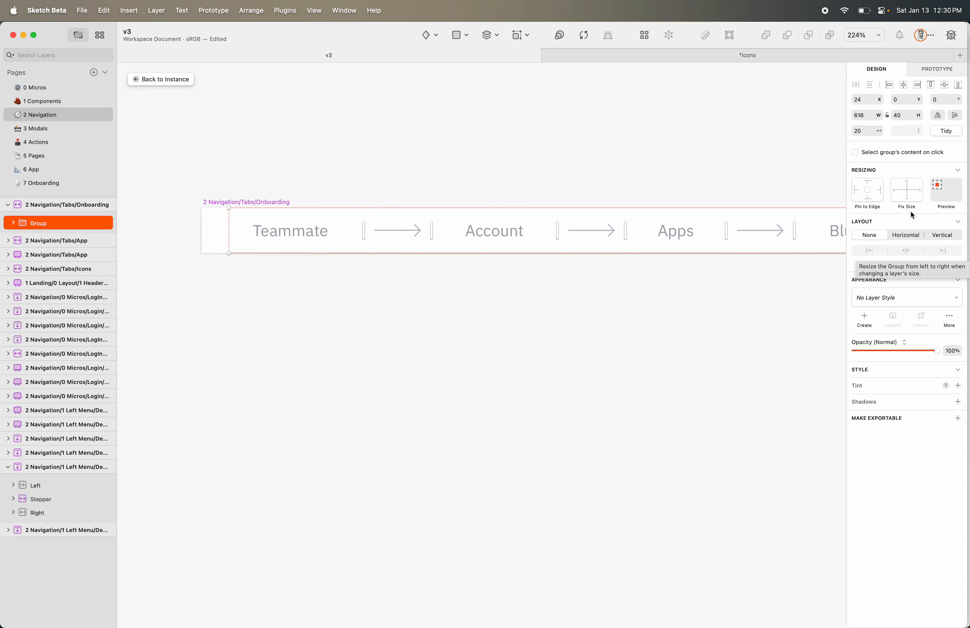
{"action": "left_click", "coordinate": [906, 189]}
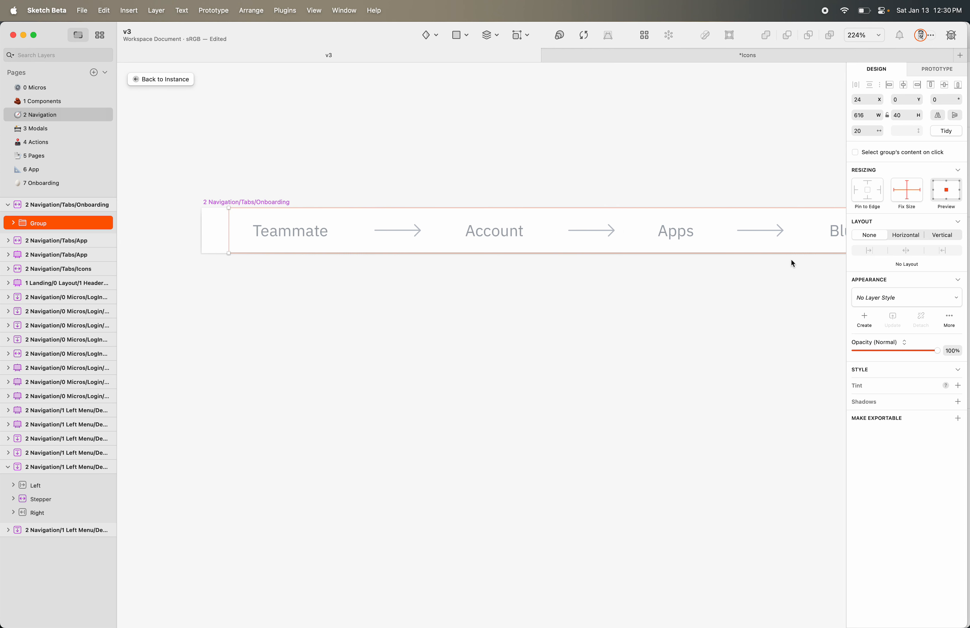
{"action": "scroll", "coordinate": [780, 244], "scroll_direction": "up", "scroll_amount": 2}
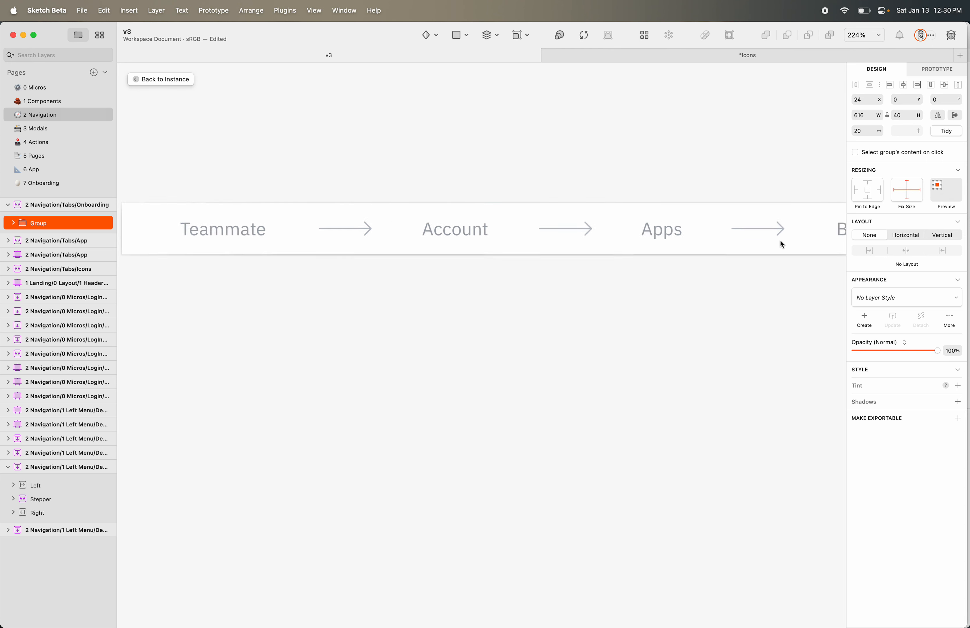
{"action": "scroll", "coordinate": [779, 240], "scroll_direction": "down", "scroll_amount": 2}
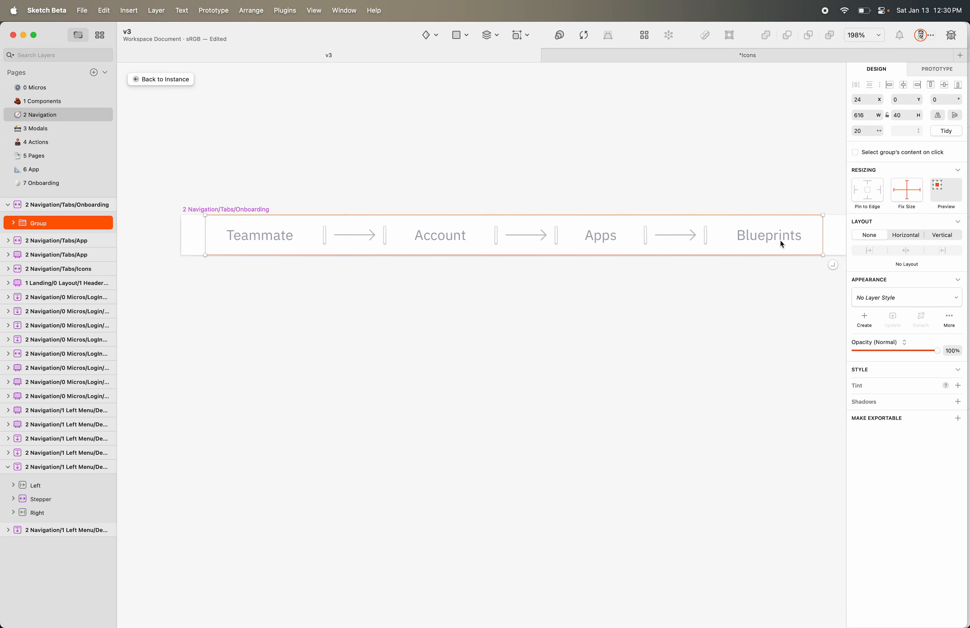
Select the arrow between Teammate and Account, then its parent group
{"action": "left_click", "coordinate": [579, 199]}
{"action": "left_click", "coordinate": [337, 249]}
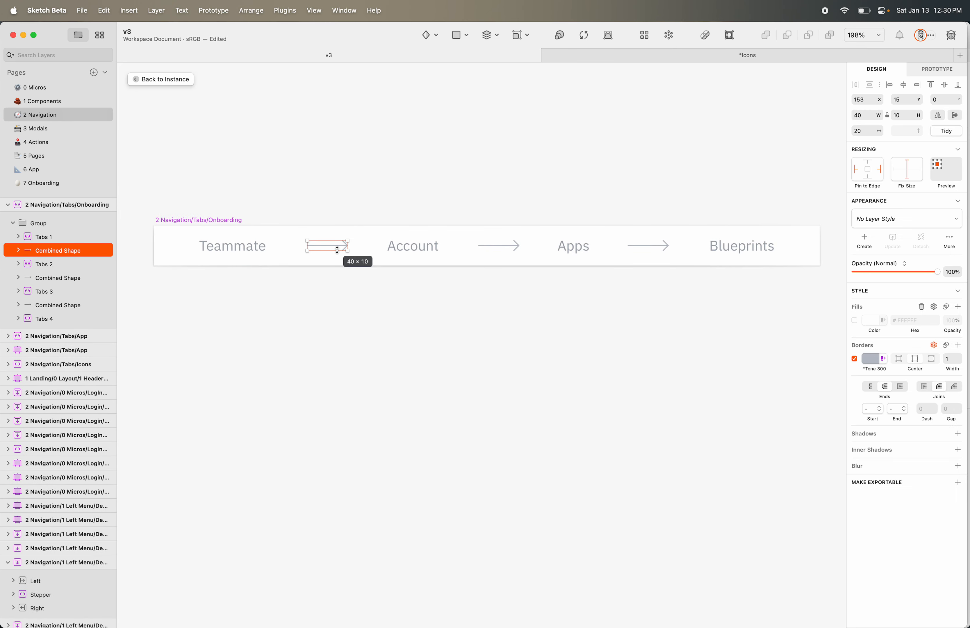
{"action": "key", "text": "Escape"}
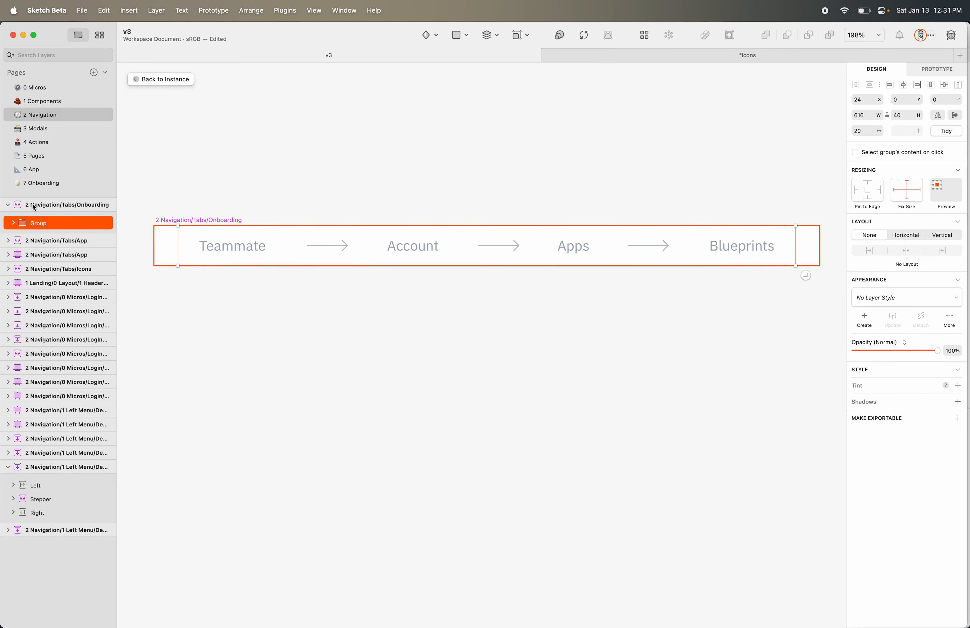
{"action": "left_click", "coordinate": [13, 223]}
{"action": "left_click", "coordinate": [56, 236]}
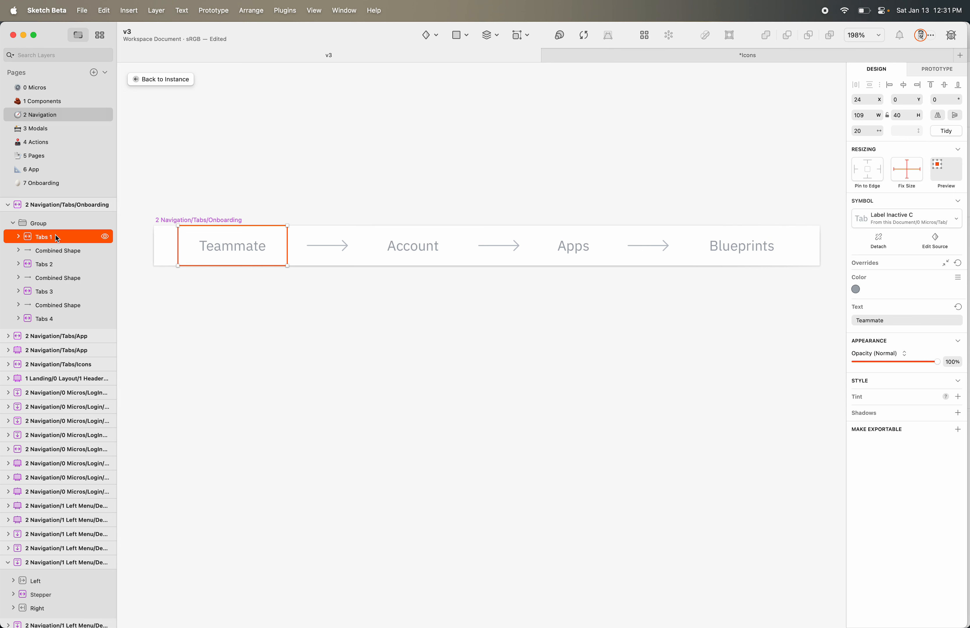
{"action": "left_click", "coordinate": [88, 249]}
{"action": "key", "text": "alt"}
{"action": "left_click_drag", "start_coordinate": [348, 245], "coordinate": [409, 243]}
{"action": "key", "text": "super+z"}
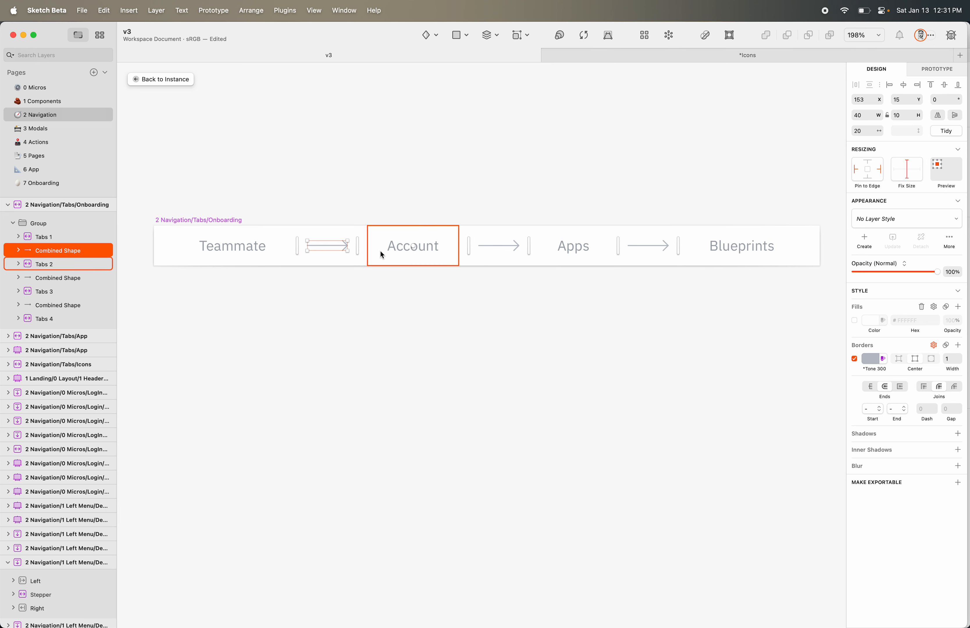
{"action": "left_click", "coordinate": [233, 246]}
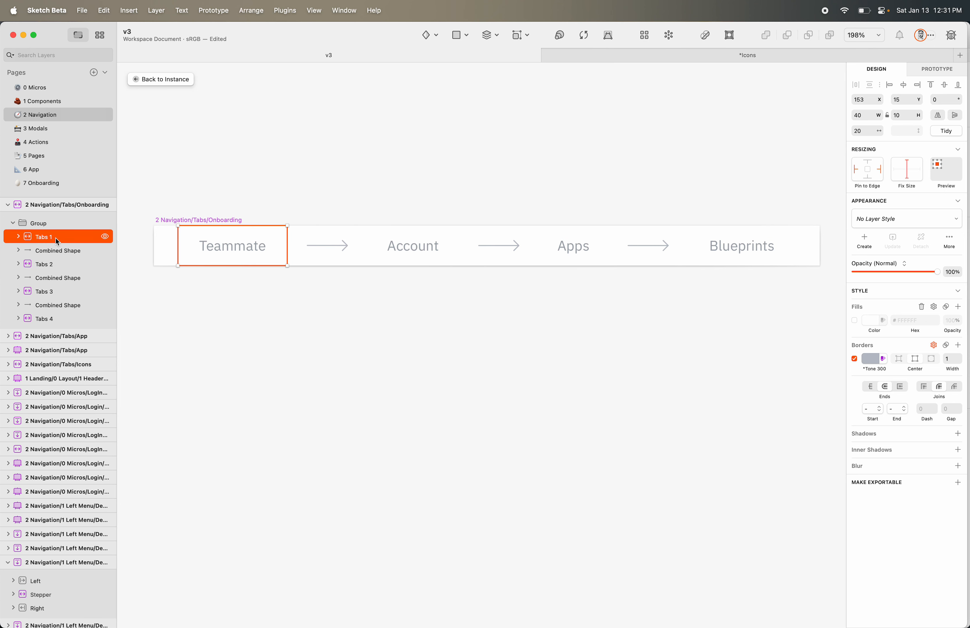
{"action": "key", "text": "super+a"}
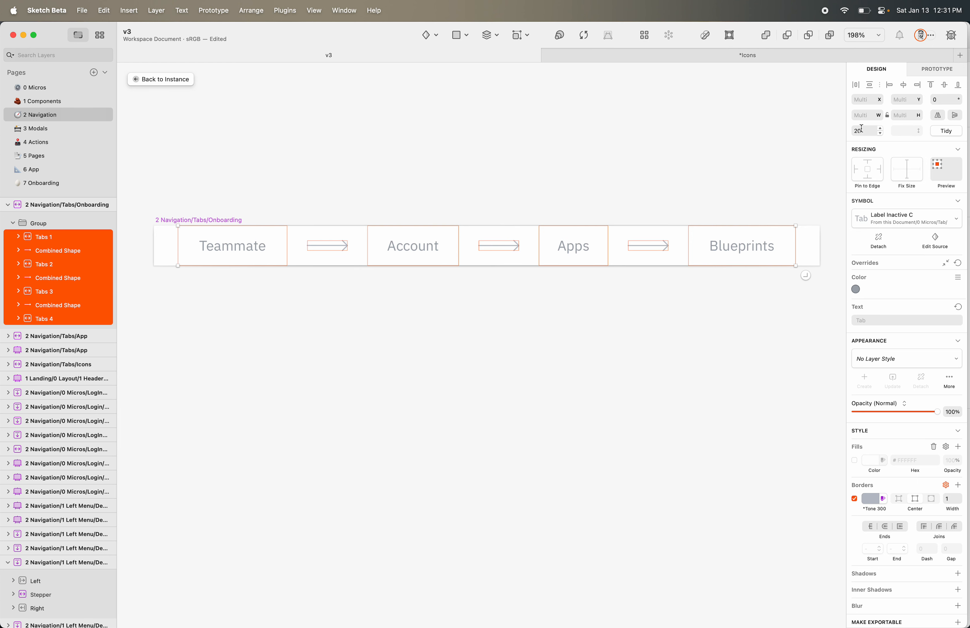
{"action": "left_click", "coordinate": [575, 286]}
{"action": "left_click", "coordinate": [330, 246]}
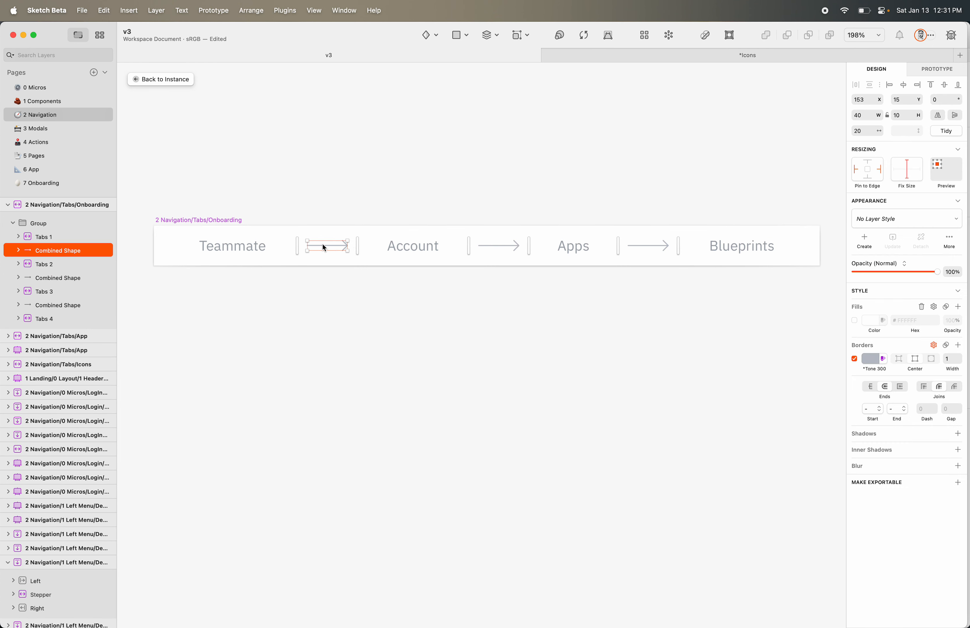
{"action": "left_click_drag", "start_coordinate": [348, 245], "coordinate": [370, 272]}
{"action": "key", "text": "super+z"}
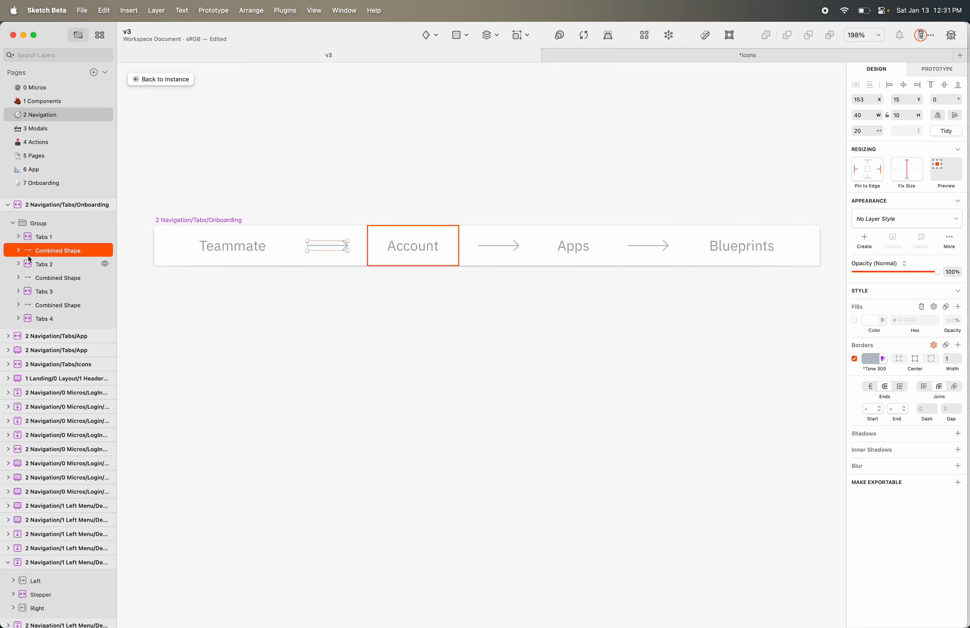
Check the Onboarding symbol's layout, then reselect the tab group and expand its tabs and arrows
{"action": "left_click", "coordinate": [40, 225]}
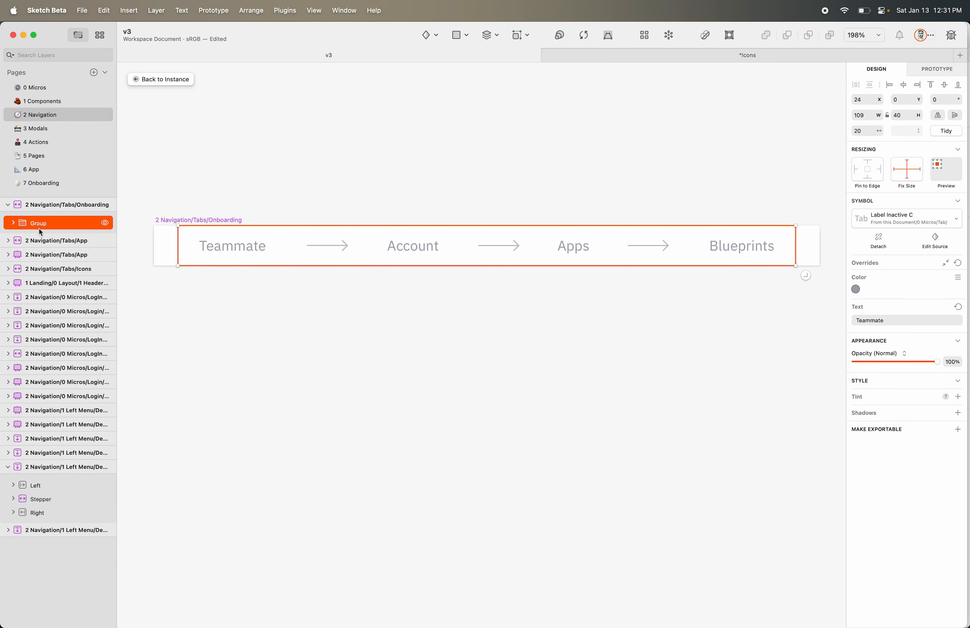
{"action": "left_click", "coordinate": [45, 205]}
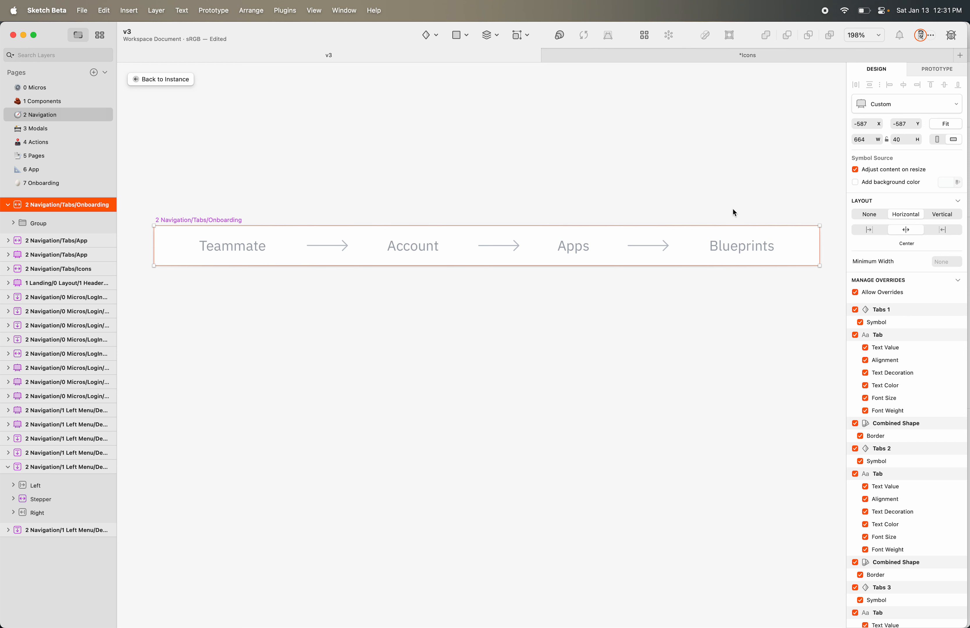
{"action": "left_click", "coordinate": [45, 225]}
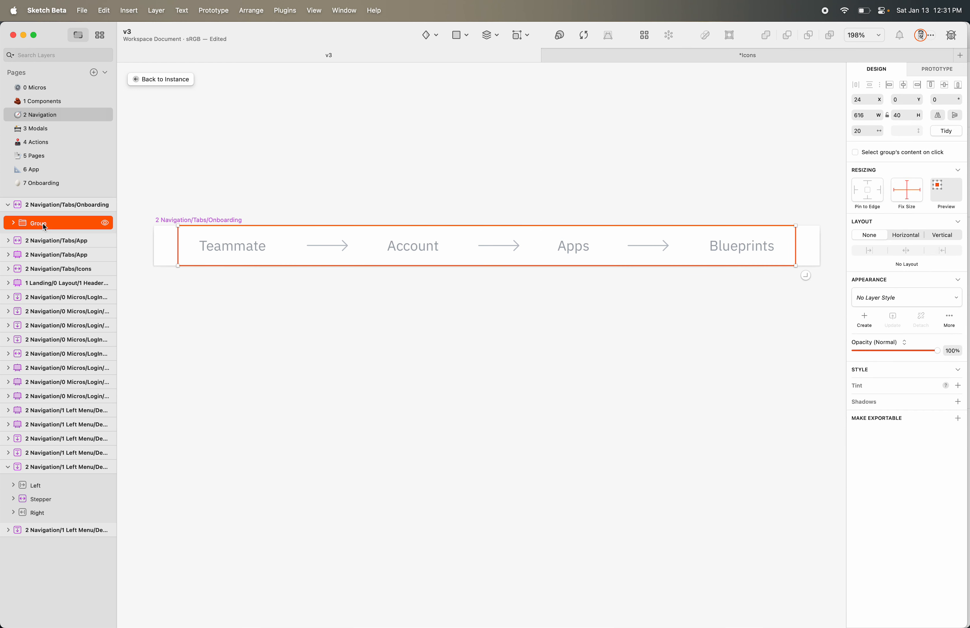
{"action": "left_click", "coordinate": [13, 223]}
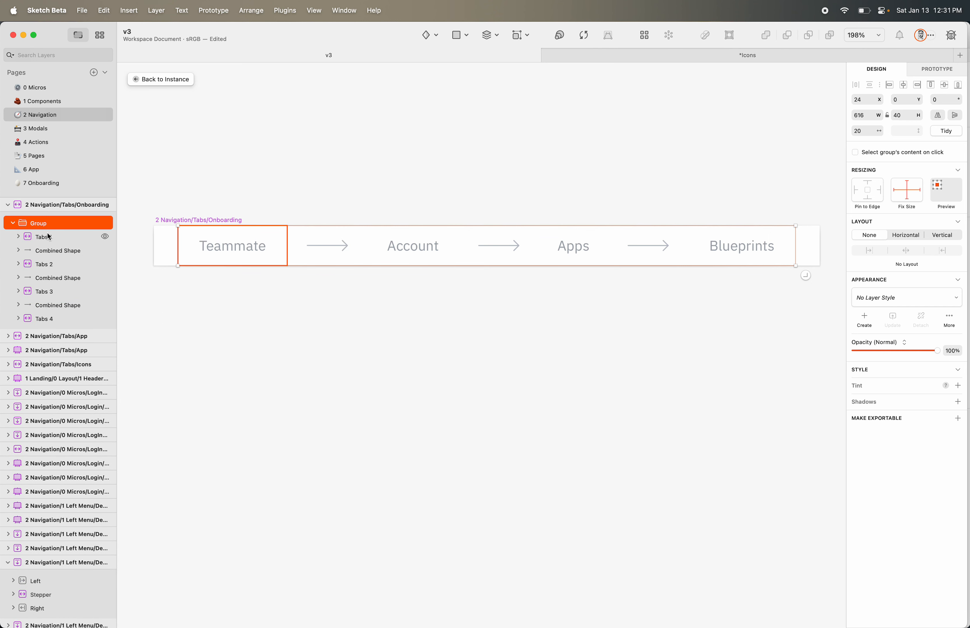
Ungroup the tabs and arrows and stretch the first arrow to 70 wide
{"action": "key", "text": "super+shift+g"}
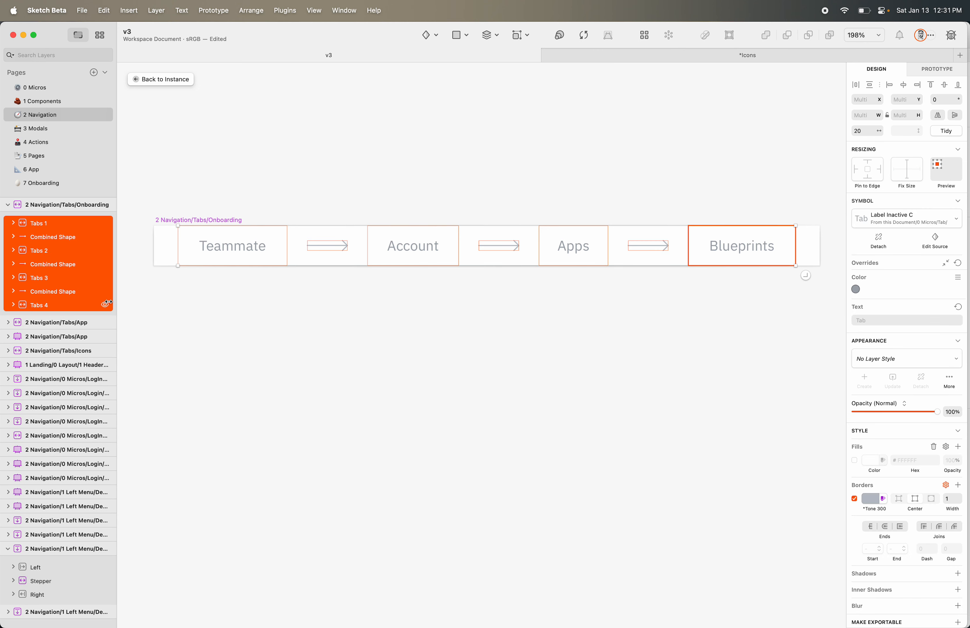
{"action": "left_click", "coordinate": [325, 283]}
{"action": "left_click", "coordinate": [333, 242]}
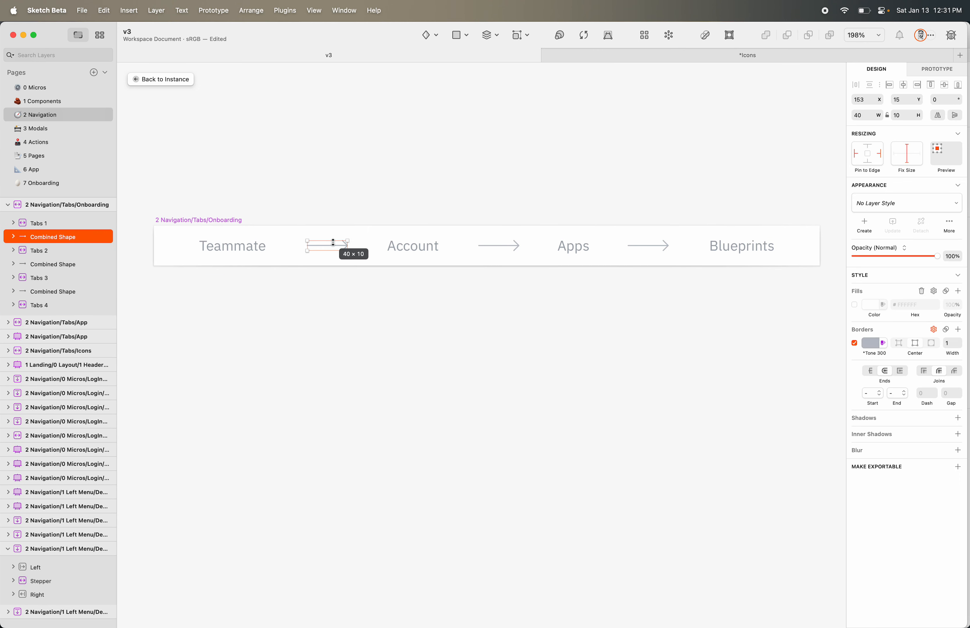
{"action": "mouse_move", "coordinate": [348, 250]}
{"action": "left_mouse_down"}
{"action": "mouse_move", "coordinate": [380, 246]}
{"action": "mouse_move", "coordinate": [351, 247]}
{"action": "mouse_move", "coordinate": [362, 246]}
{"action": "left_mouse_up"}
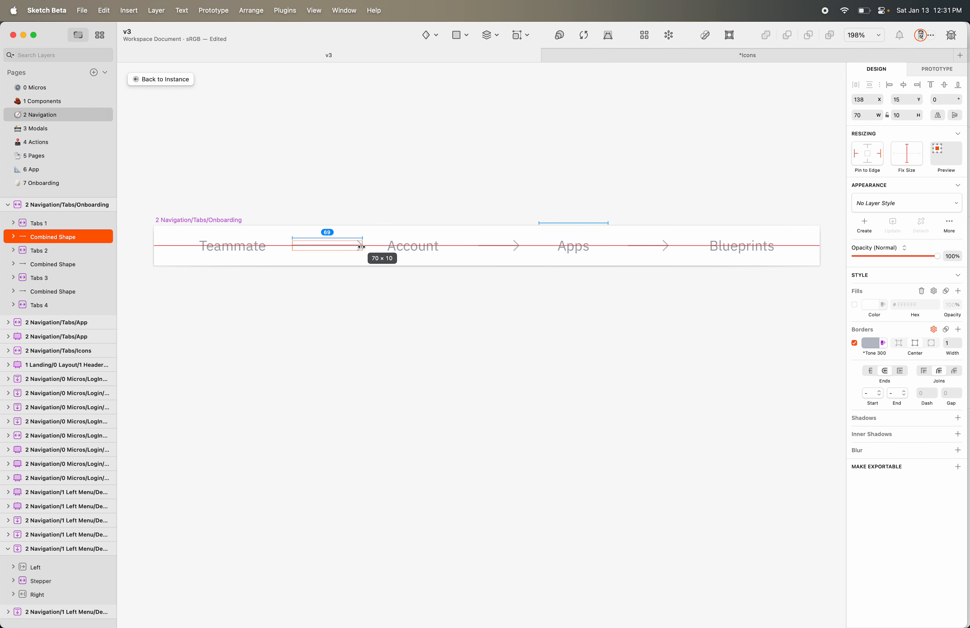
Look through the Layer menu's layout options without choosing one, then select the Onboarding symbol
{"action": "left_click", "coordinate": [156, 10]}
{"action": "mouse_move", "coordinate": [127, 11]}
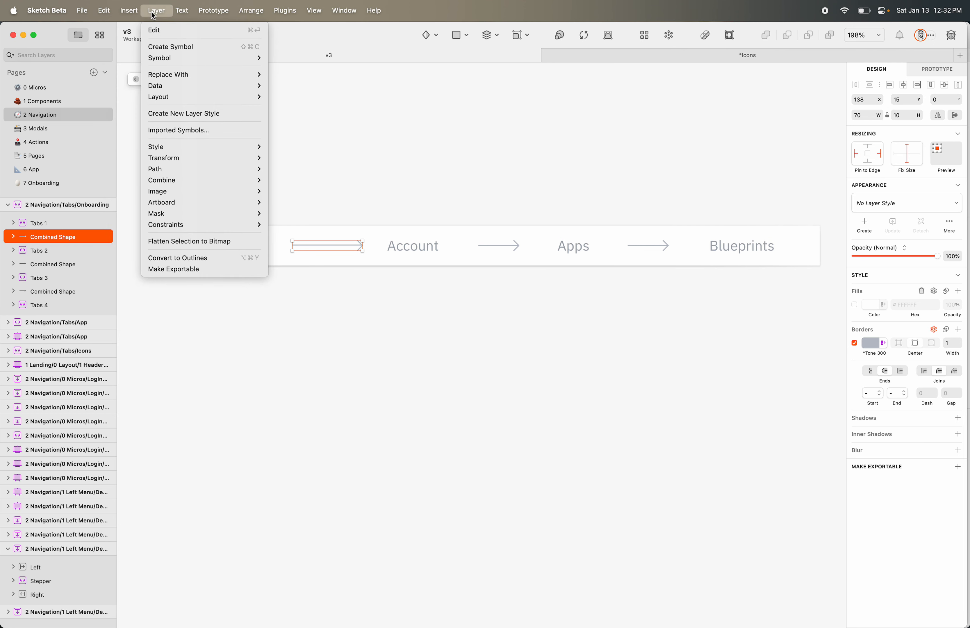
{"action": "mouse_move", "coordinate": [244, 100]}
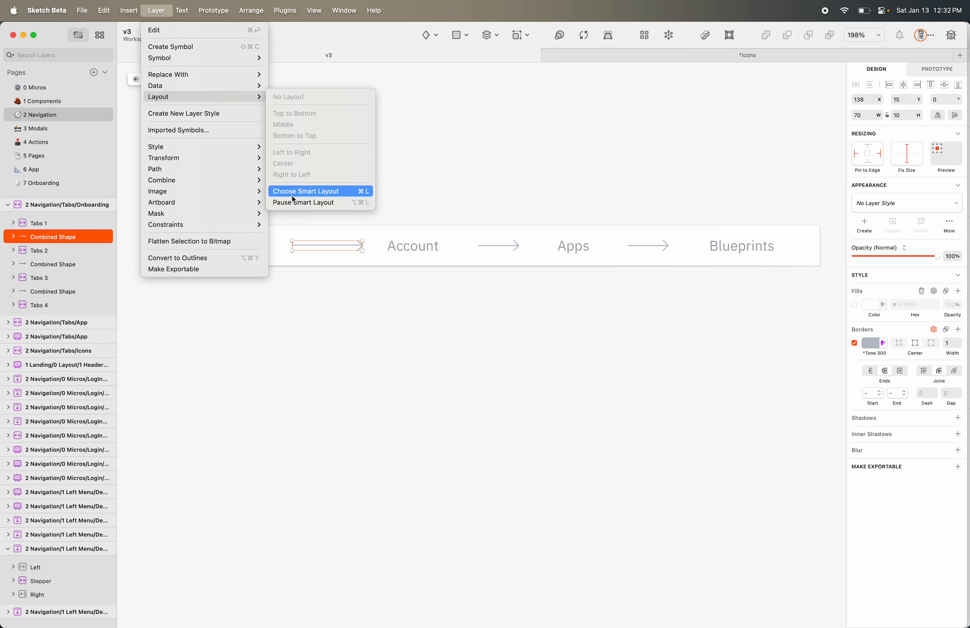
{"action": "left_click", "coordinate": [287, 319]}
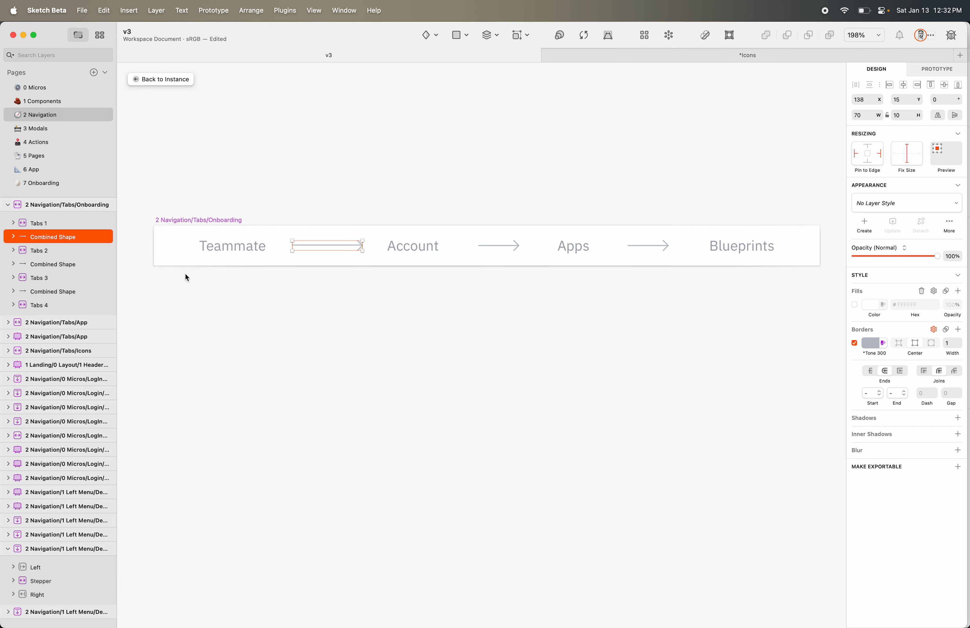
{"action": "left_click", "coordinate": [45, 214]}
{"action": "left_click", "coordinate": [48, 205]}
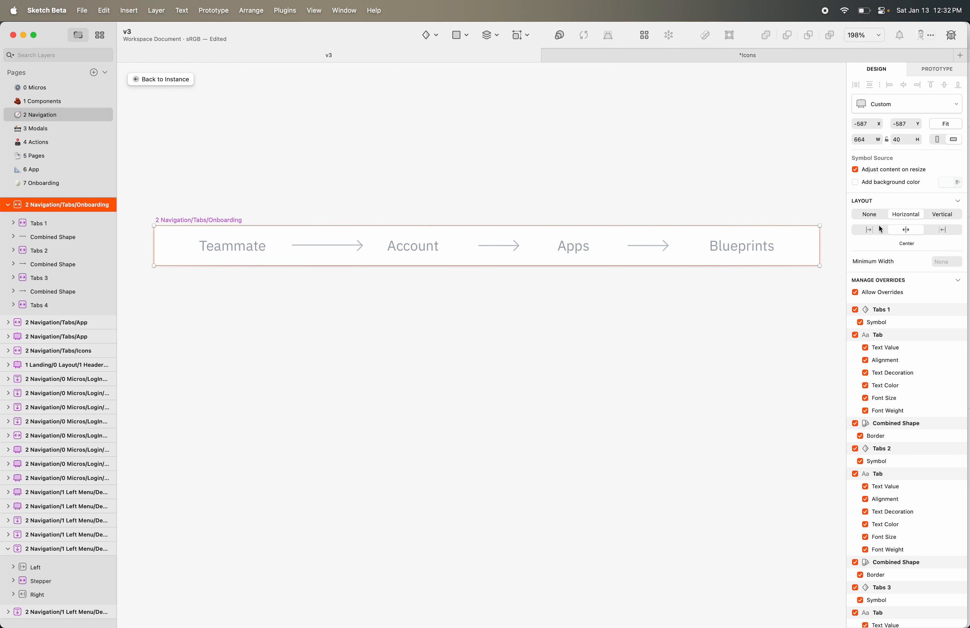
Group Teammate through Blueprints and give the group a centred Horizontal smart layout
{"action": "left_click", "coordinate": [92, 228]}
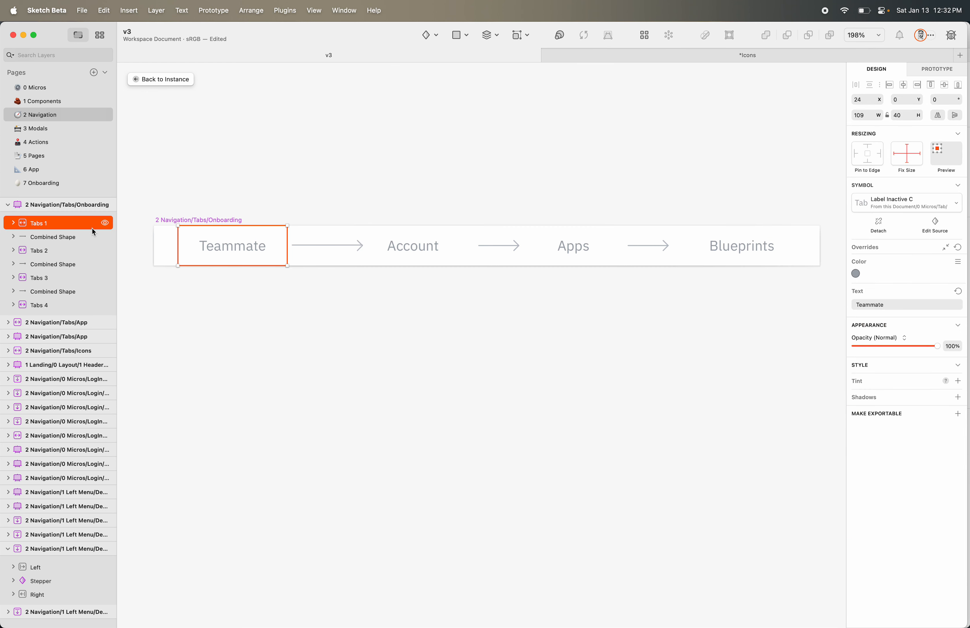
{"action": "left_click", "coordinate": [74, 305], "text": "shift"}
{"action": "key", "text": "super+g"}
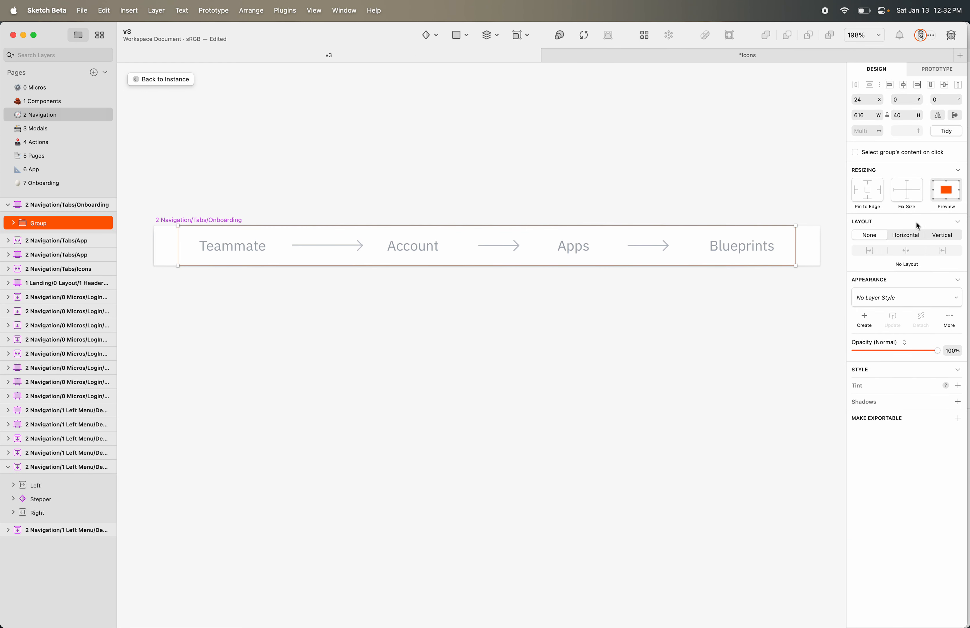
{"action": "left_click", "coordinate": [906, 235]}
{"action": "left_click", "coordinate": [904, 251]}
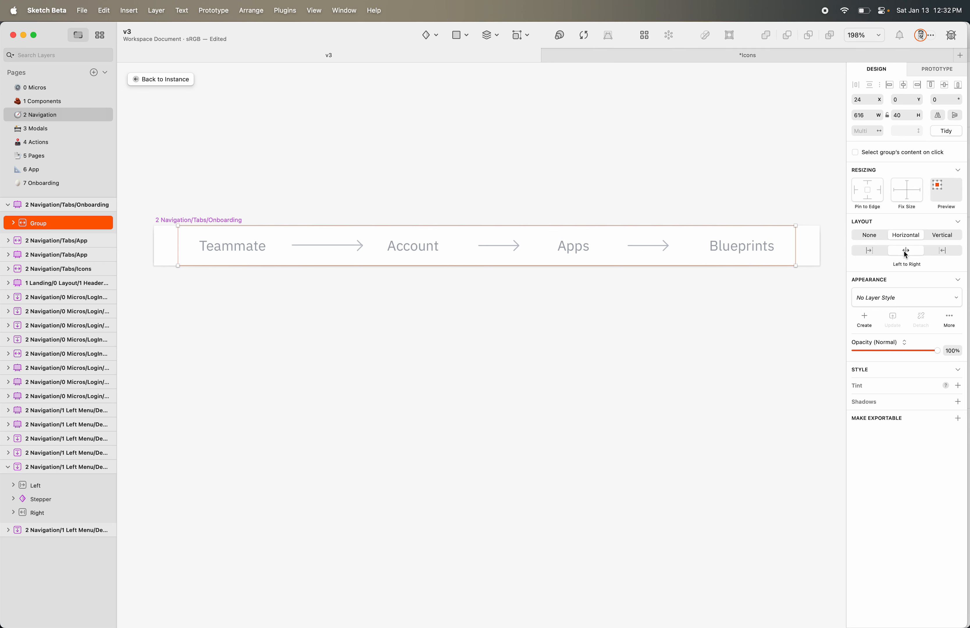
{"action": "left_click", "coordinate": [447, 320]}
Stretch the first arrow to 70 wide, then inspect the group and select the Teammate tab
{"action": "double_click", "coordinate": [347, 248]}
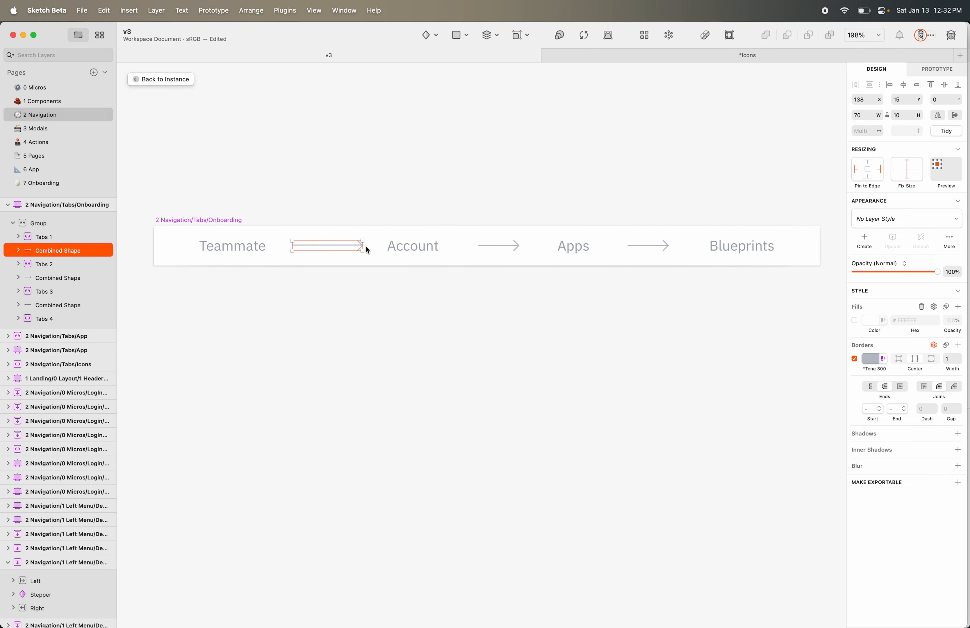
{"action": "mouse_move", "coordinate": [362, 246]}
{"action": "left_mouse_down"}
{"action": "mouse_move", "coordinate": [349, 246]}
{"action": "mouse_move", "coordinate": [362, 245]}
{"action": "left_mouse_up"}
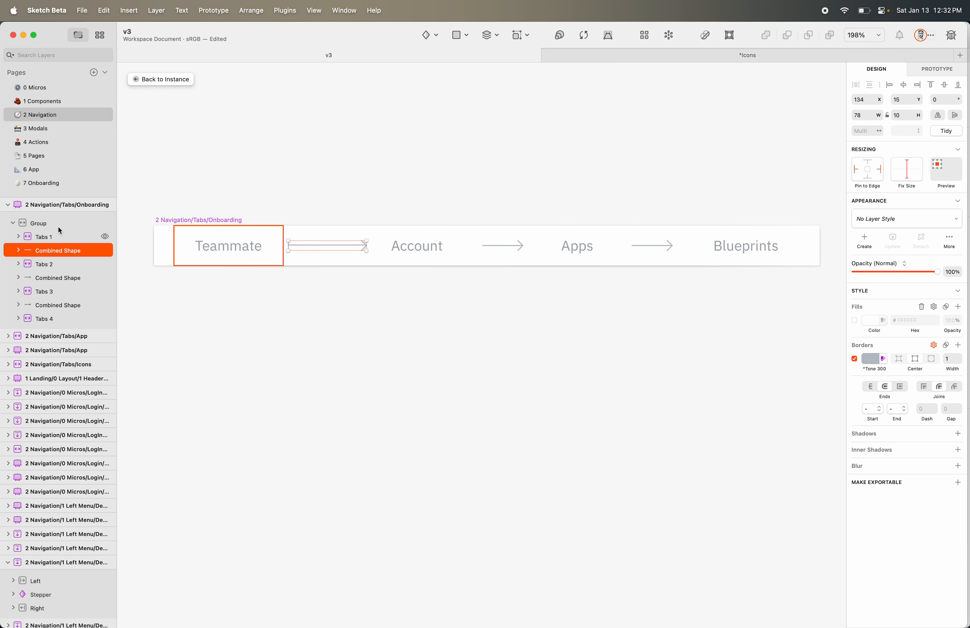
{"action": "left_click", "coordinate": [34, 205]}
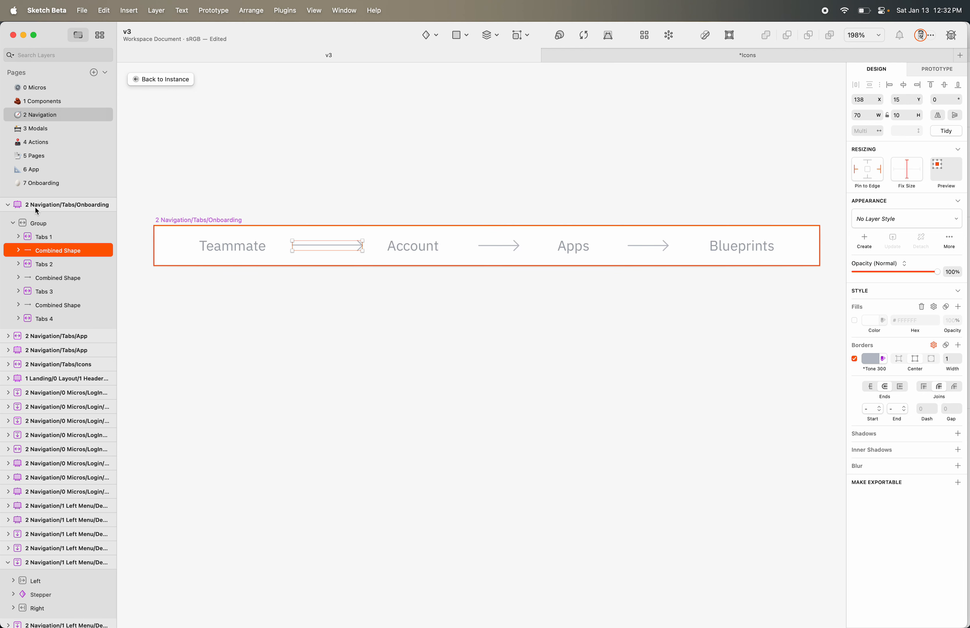
{"action": "left_click", "coordinate": [40, 223]}
{"action": "left_click", "coordinate": [14, 224]}
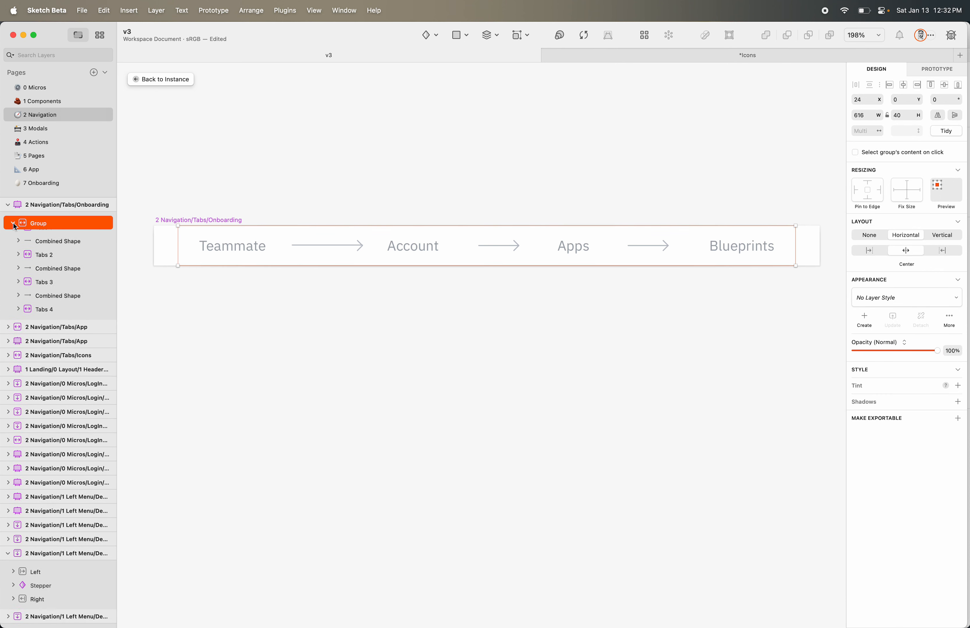
{"action": "left_click", "coordinate": [57, 232]}
Wrap Teammate through Blueprints in nested Group 2 and stretch its first arrow to 84 wide
{"action": "left_click", "coordinate": [51, 314], "text": "shift"}
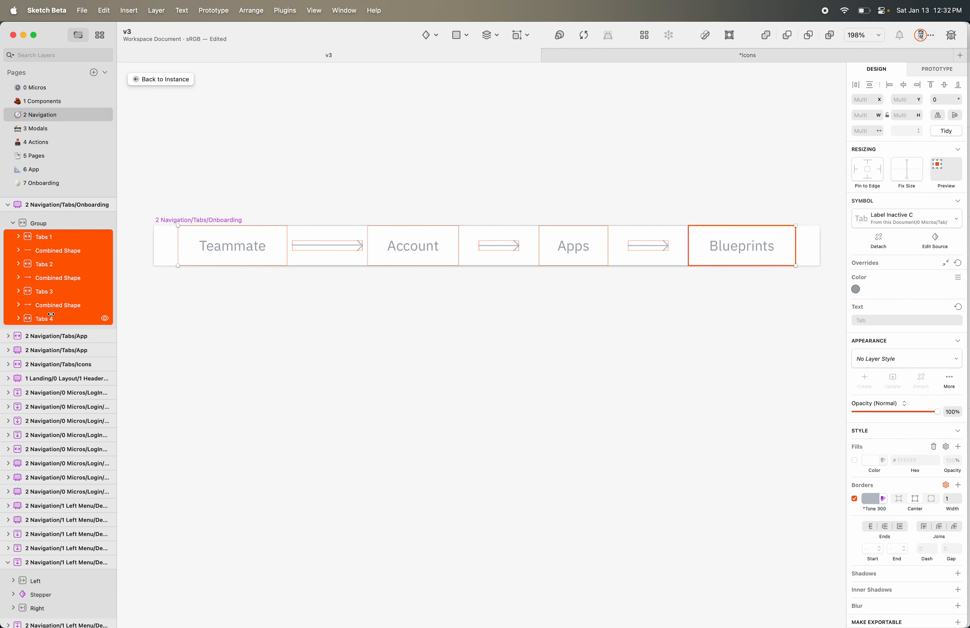
{"action": "key", "text": "super+g"}
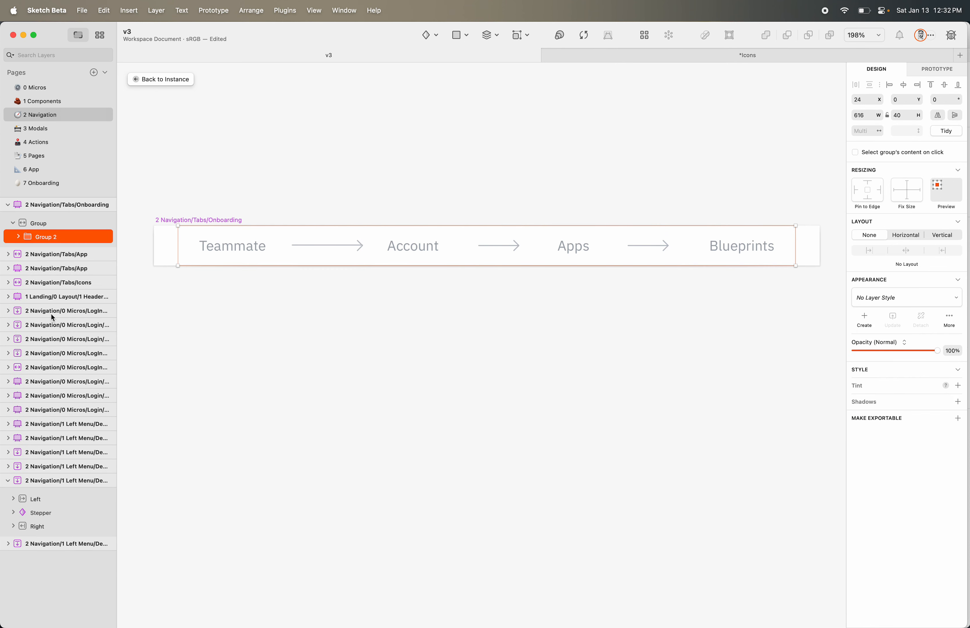
{"action": "left_click", "coordinate": [18, 237]}
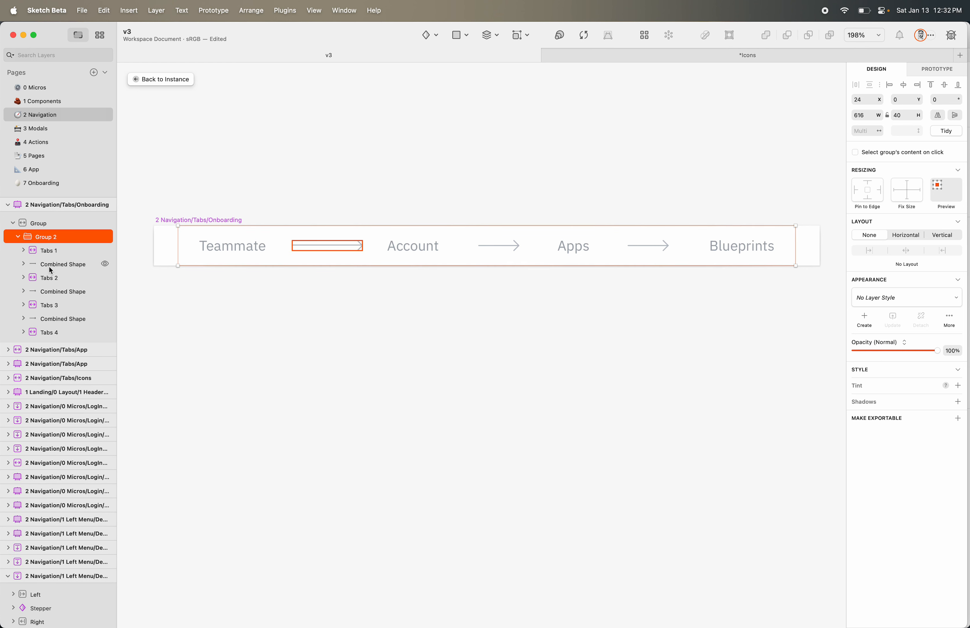
{"action": "left_click", "coordinate": [57, 265]}
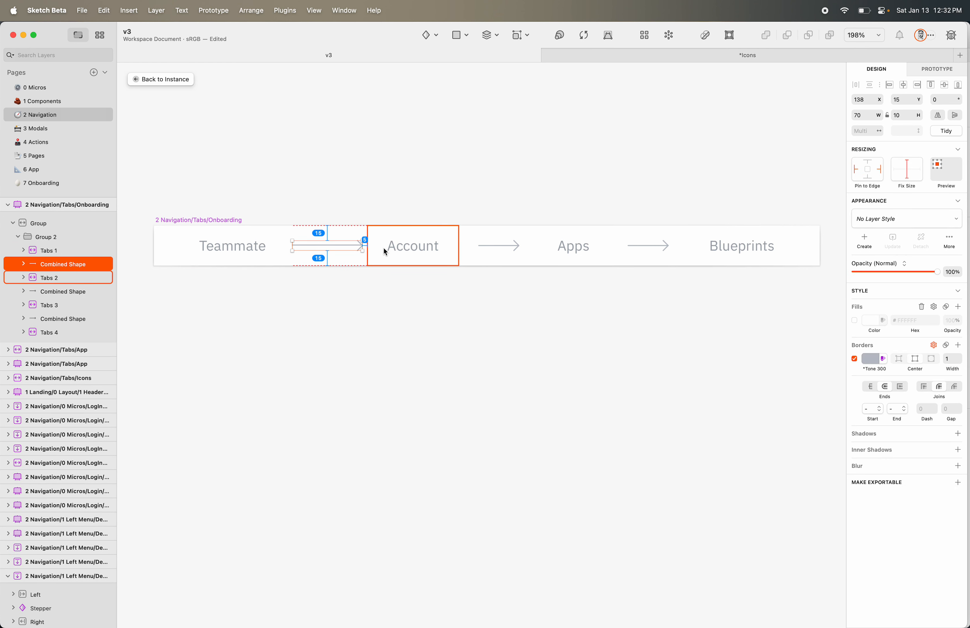
{"action": "mouse_move", "coordinate": [362, 246]}
{"action": "left_mouse_down"}
{"action": "mouse_move", "coordinate": [390, 245]}
{"action": "mouse_move", "coordinate": [368, 252]}
{"action": "left_mouse_up"}
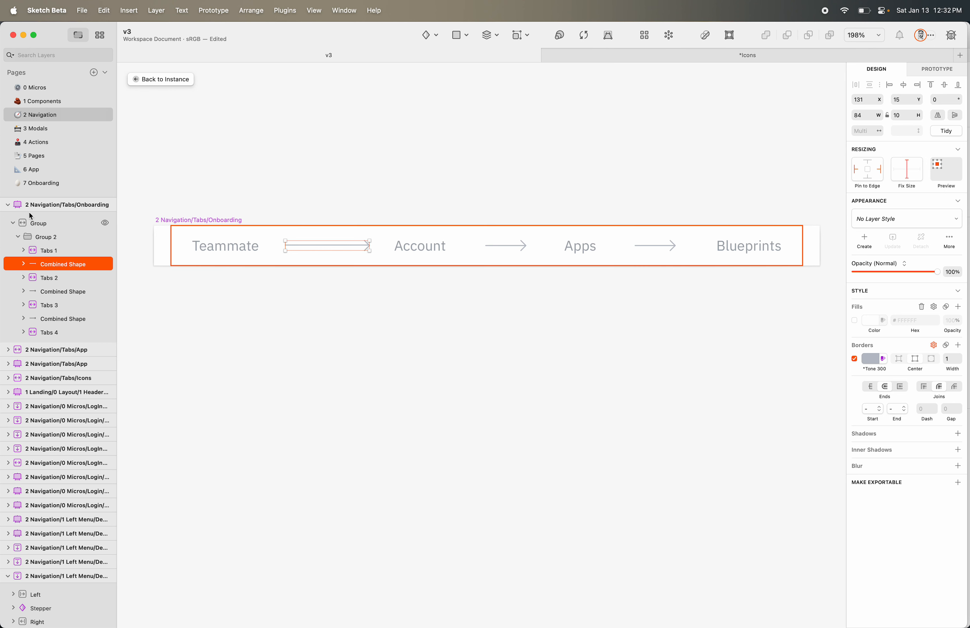
Revert the first arrow to 70 wide, then inspect the symbol's and outer group's layouts
{"action": "key", "text": "super+z"}
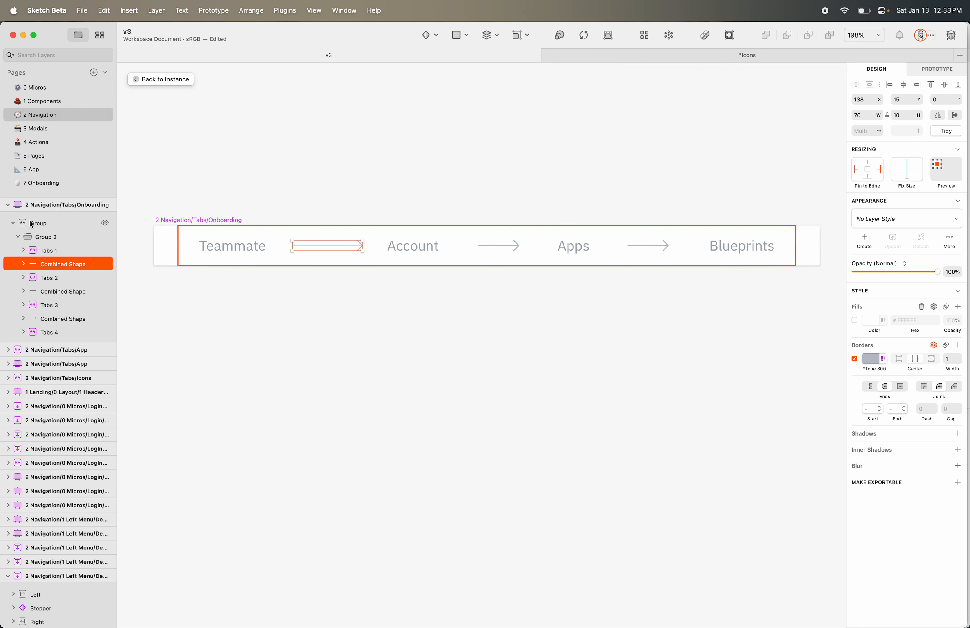
{"action": "left_click", "coordinate": [18, 209]}
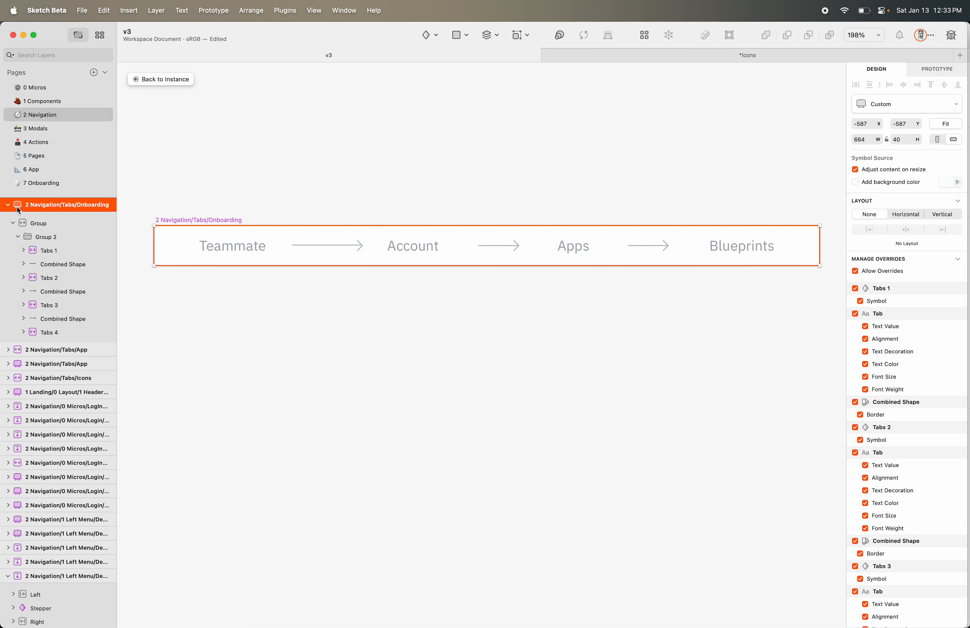
{"action": "left_click", "coordinate": [19, 218]}
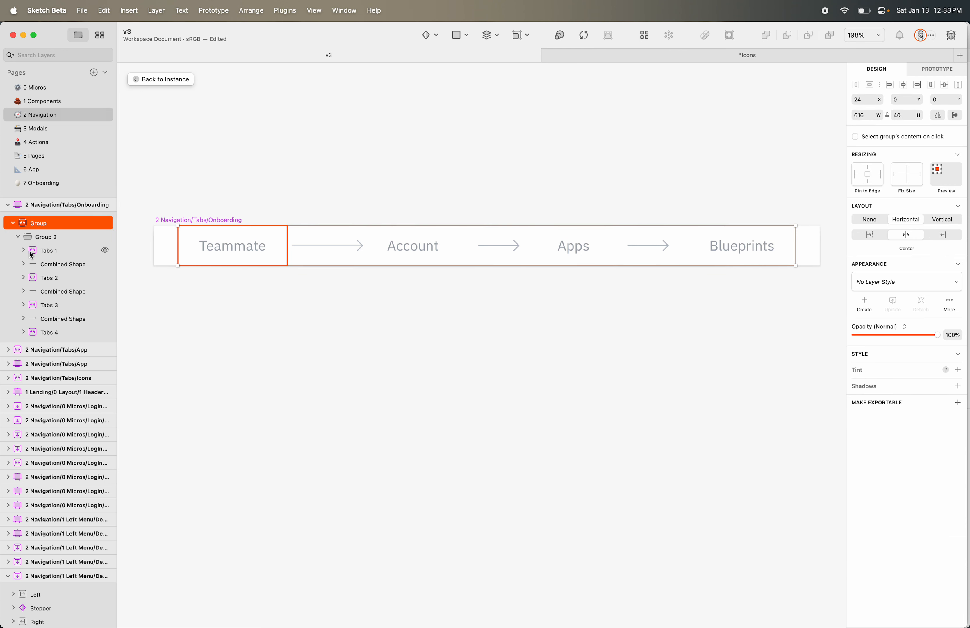
{"action": "left_click", "coordinate": [30, 204]}
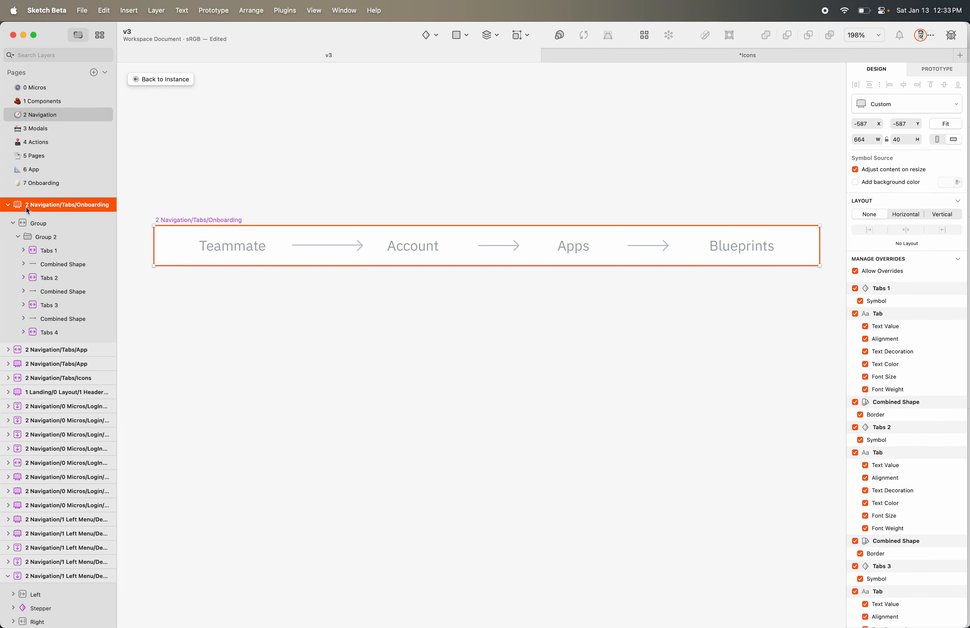